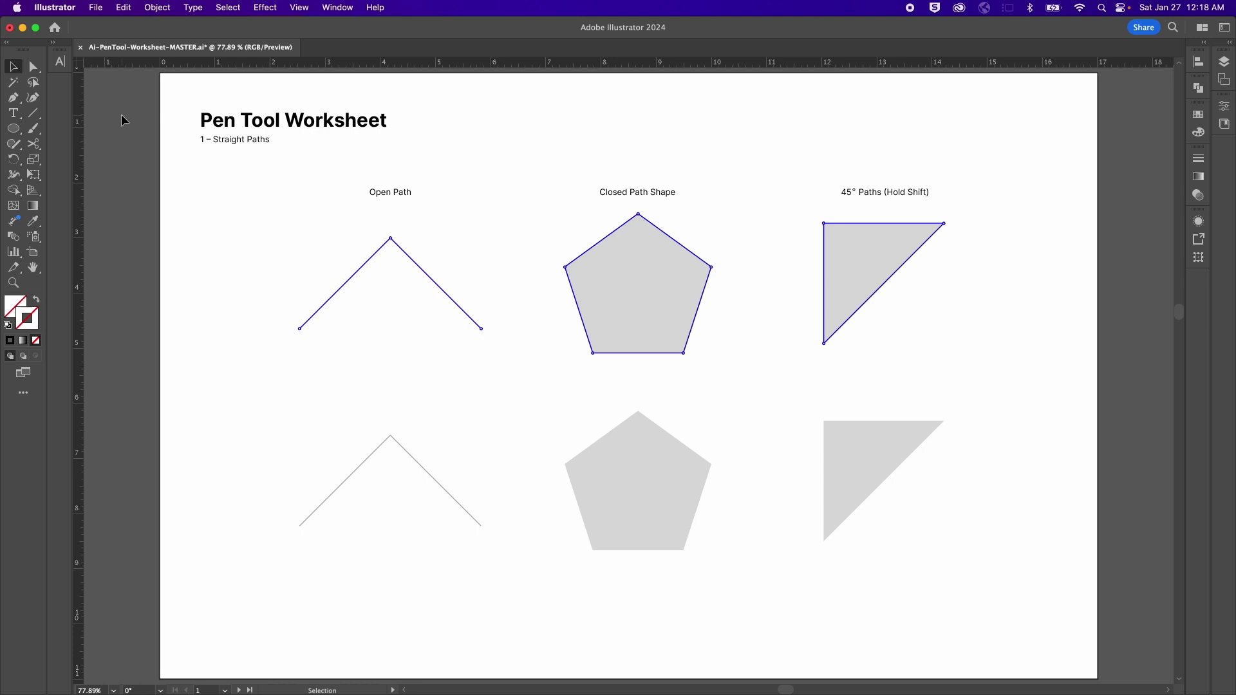
- Open the Pen tool's detailed help page, skim its drawing instructions, and close it
key("p")
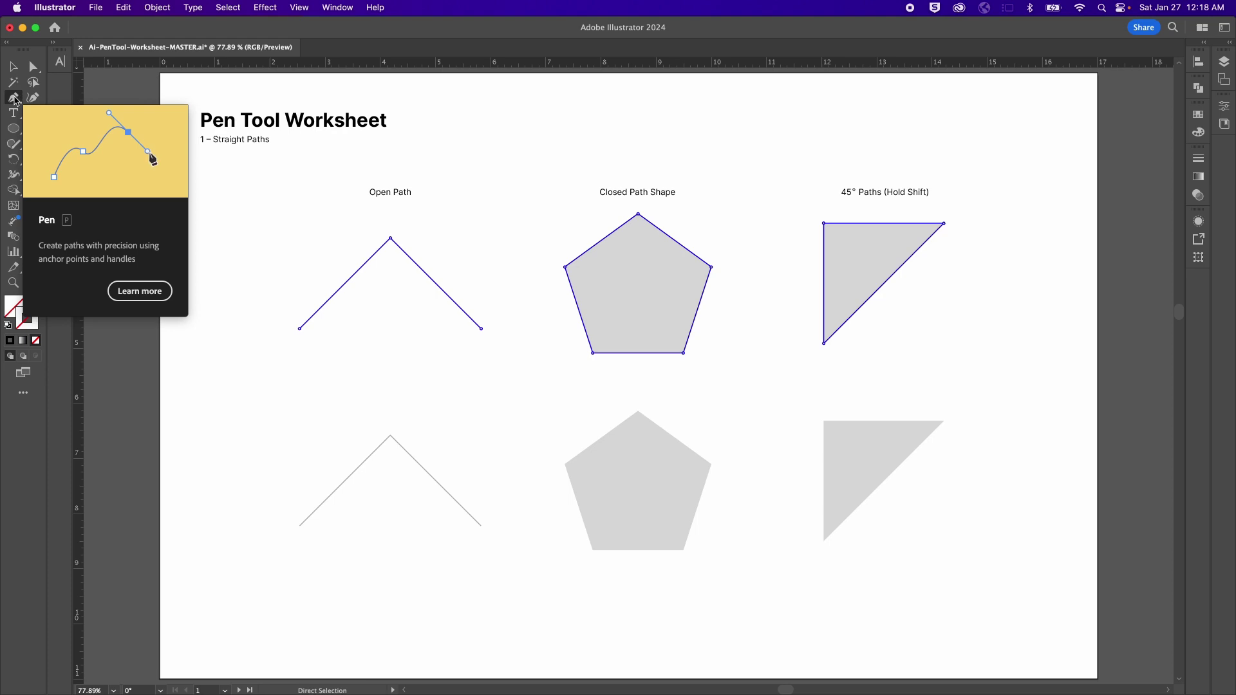
left_click(144, 296)
scroll(235, 296, "down", 5)
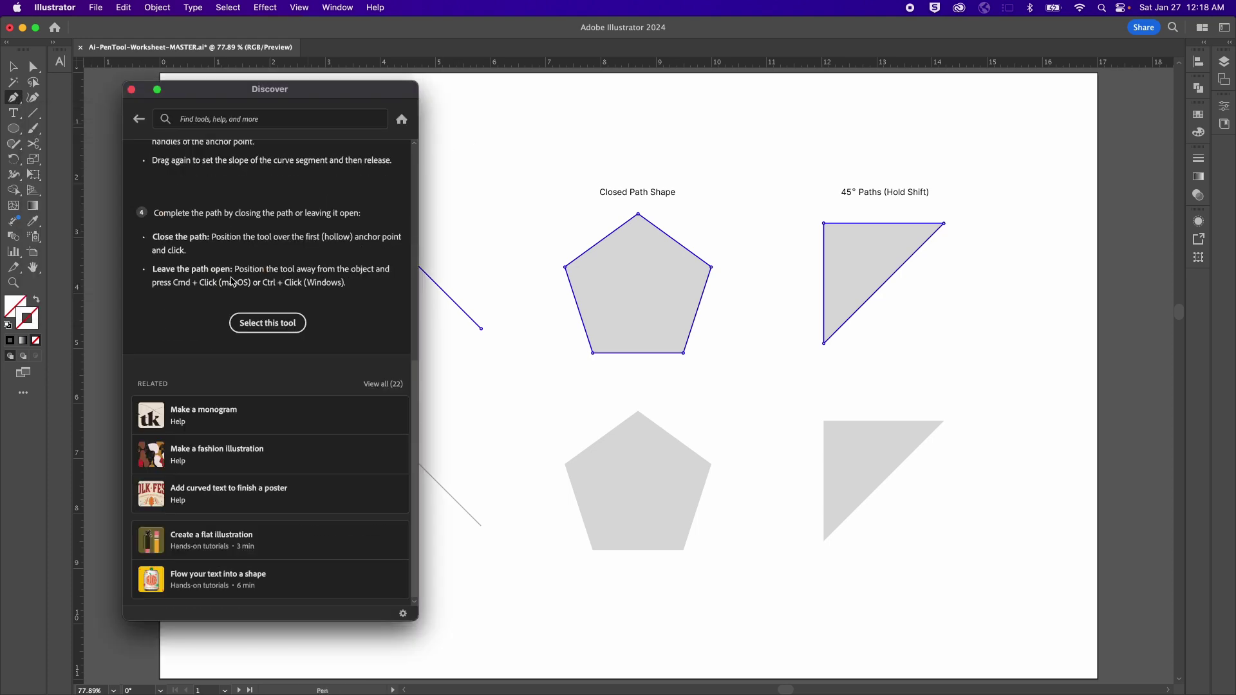
scroll(232, 282, "up", 5)
left_click(130, 91)
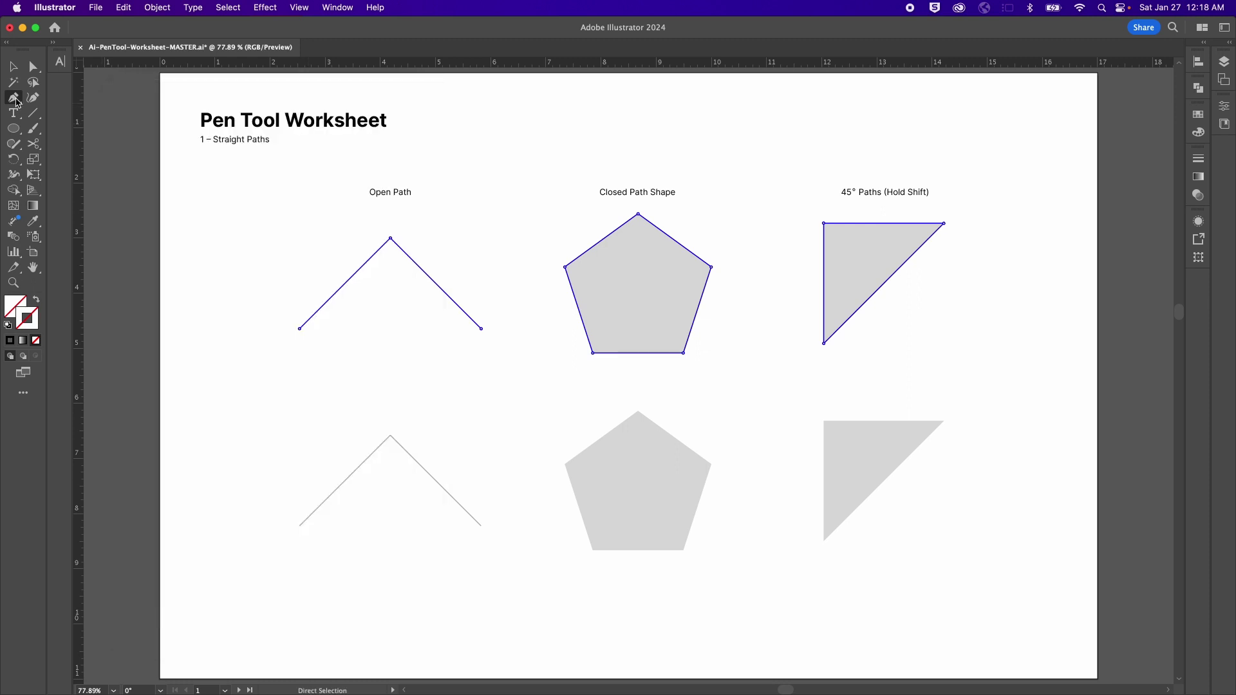
- Detach the Pen tool group as a floating toolbar and place it just below the worksheet heading
left_click_drag(13, 97, 60, 108)
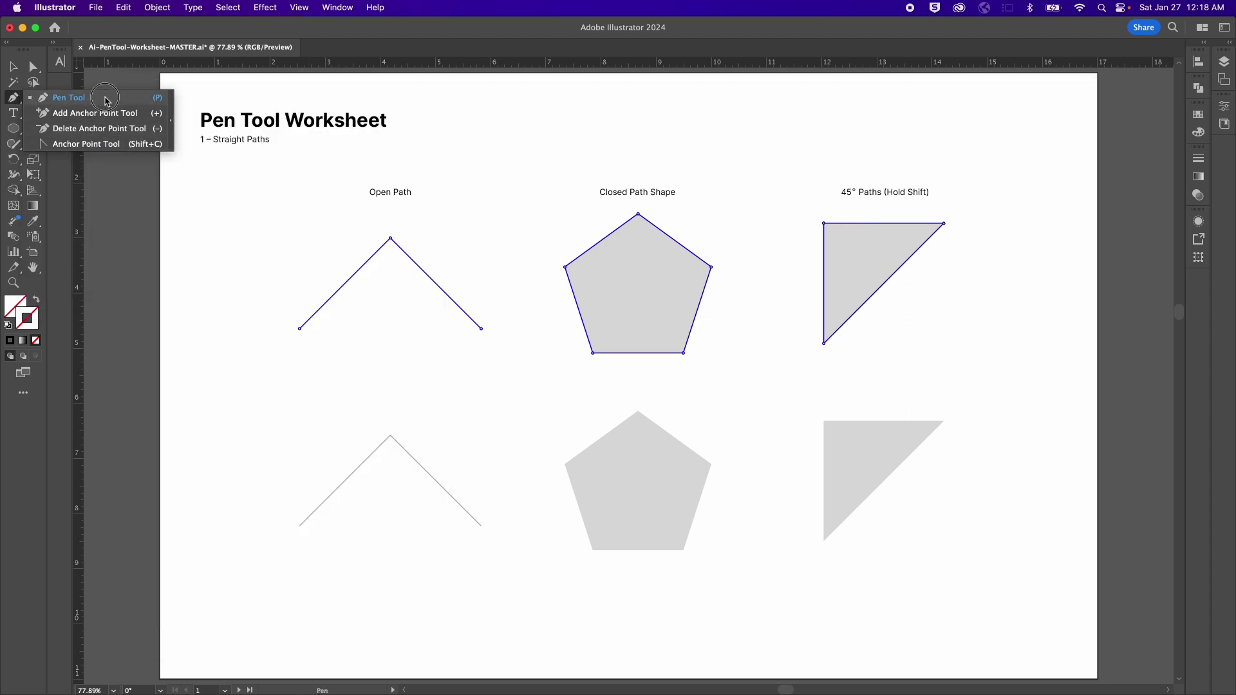
left_click(171, 111)
left_click_drag(233, 173, 247, 171)
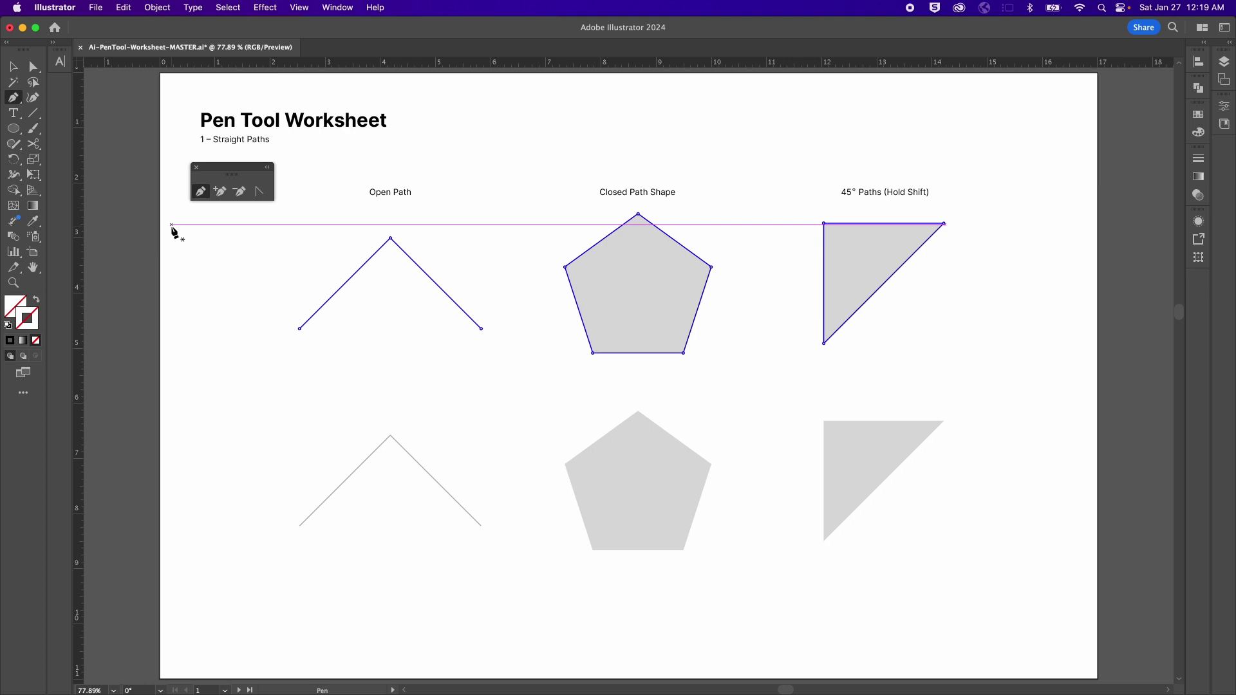
- Set the drawing style to no fill with a black 000000 stroke
left_click(13, 305)
left_click(26, 322)
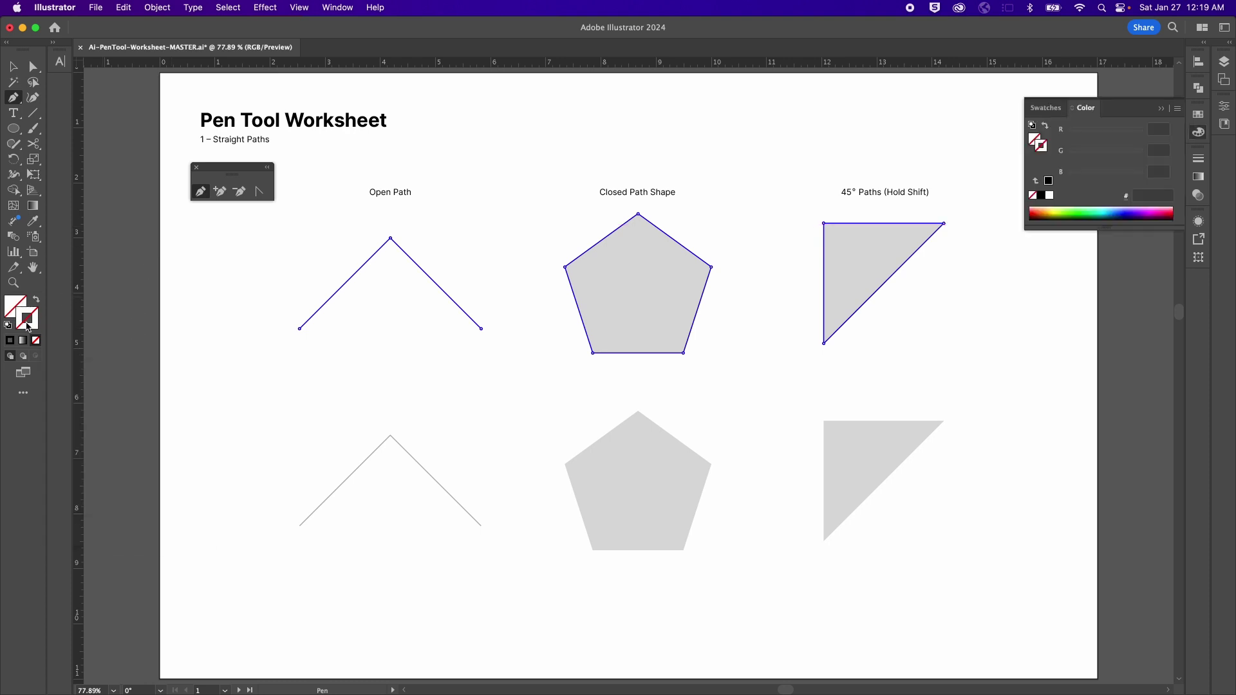
left_click(1048, 182)
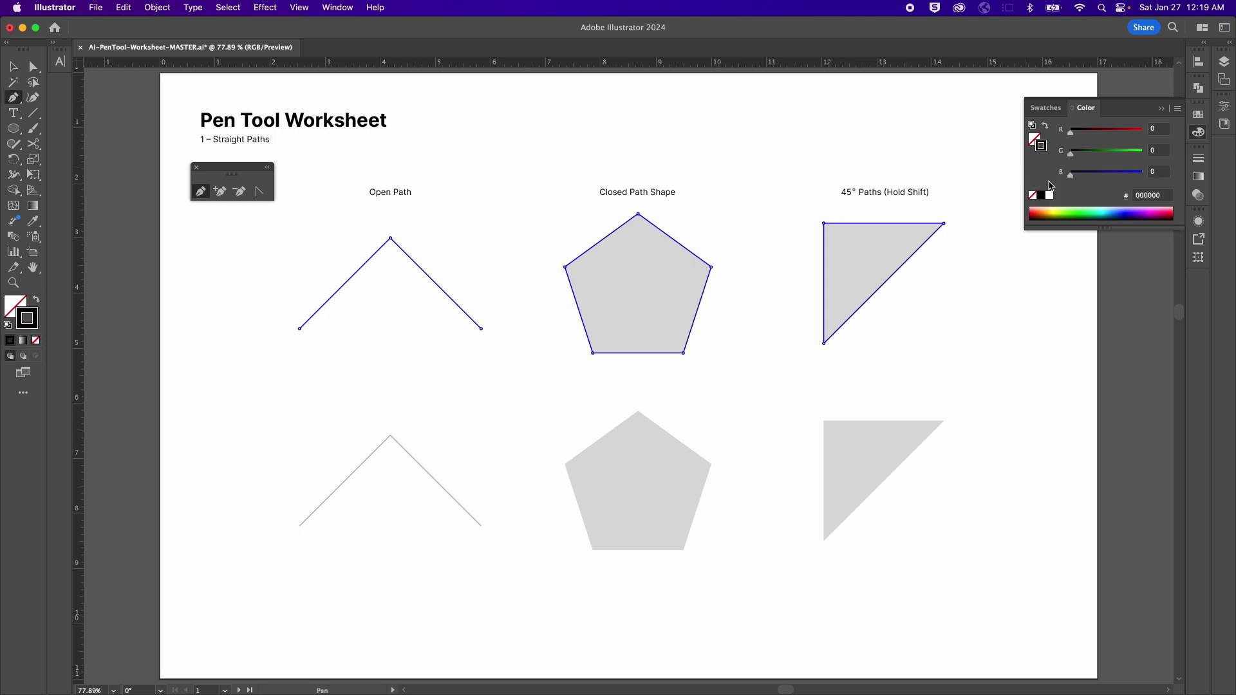
left_click(1200, 136)
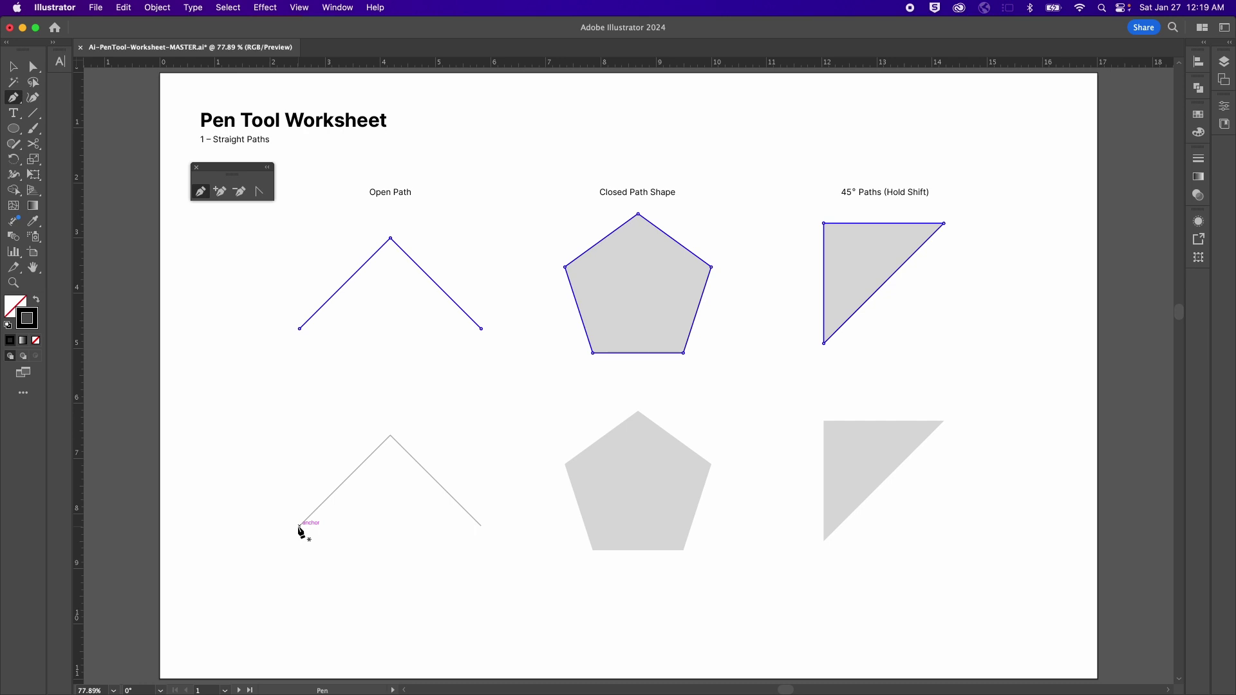
- Check that Smart Guides are enabled and trace the lower Open Path chevron with three anchor points, leaving it open and deselected
left_click(299, 7)
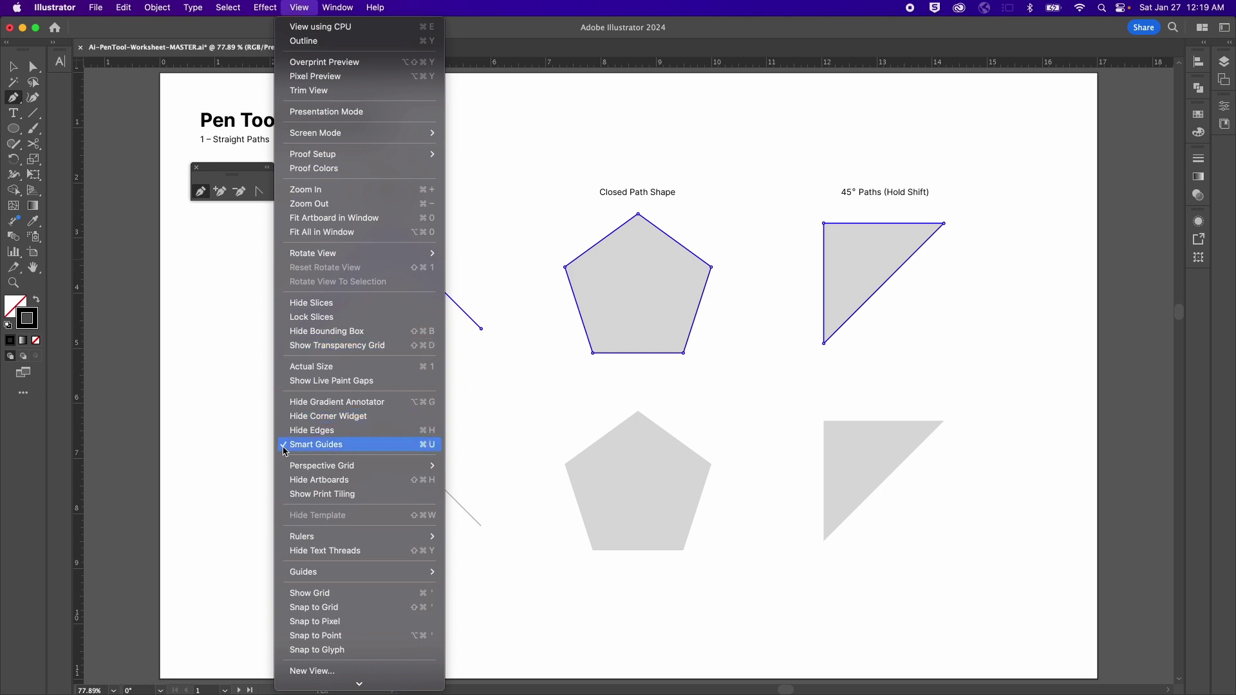
left_click(222, 448)
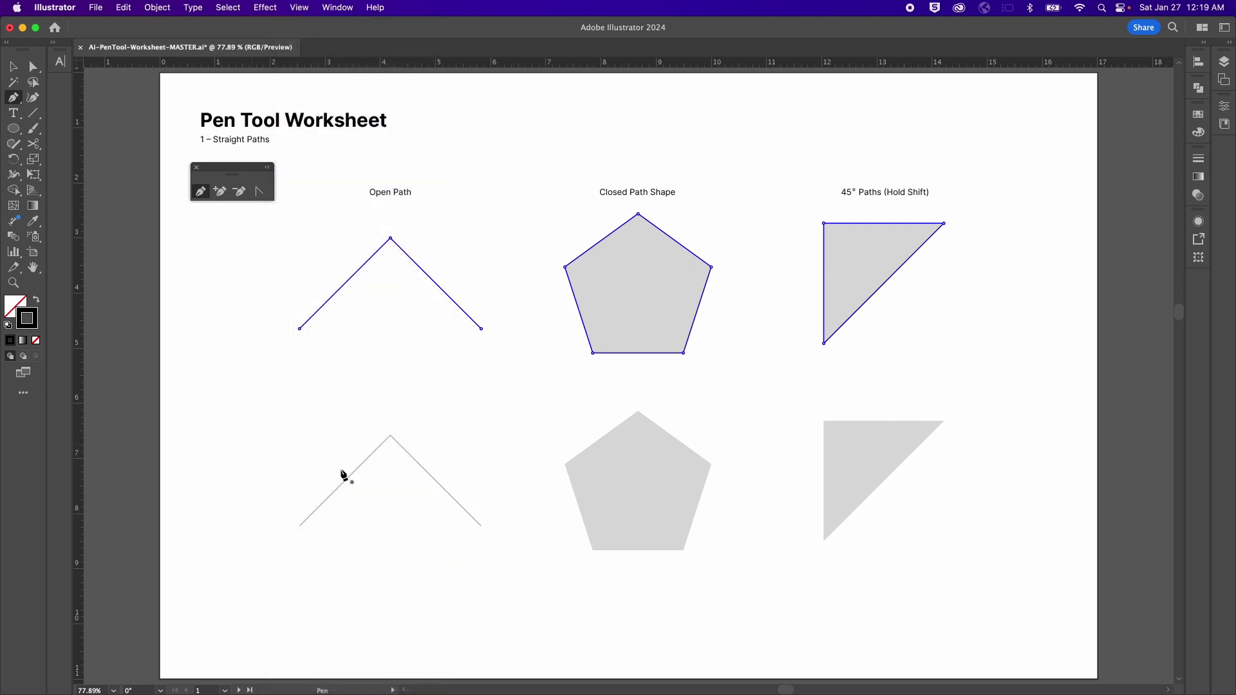
left_click(300, 526)
left_click(390, 436)
left_click(481, 526)
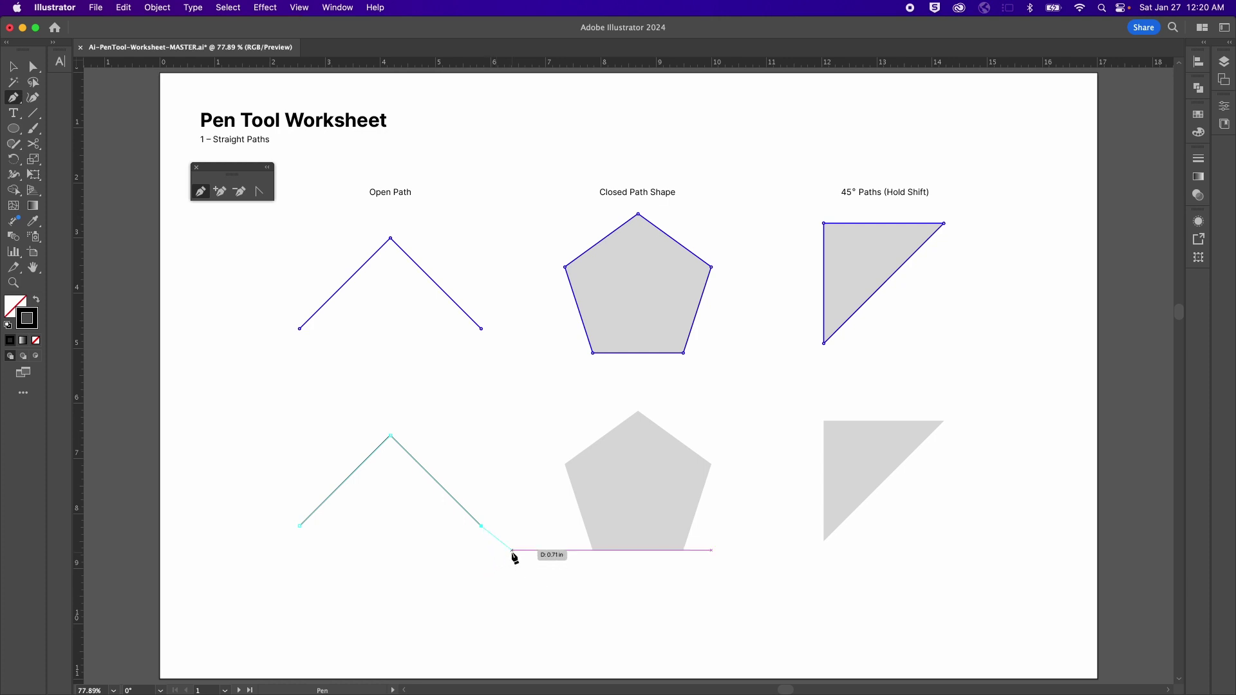
key("v")
left_click(403, 346)
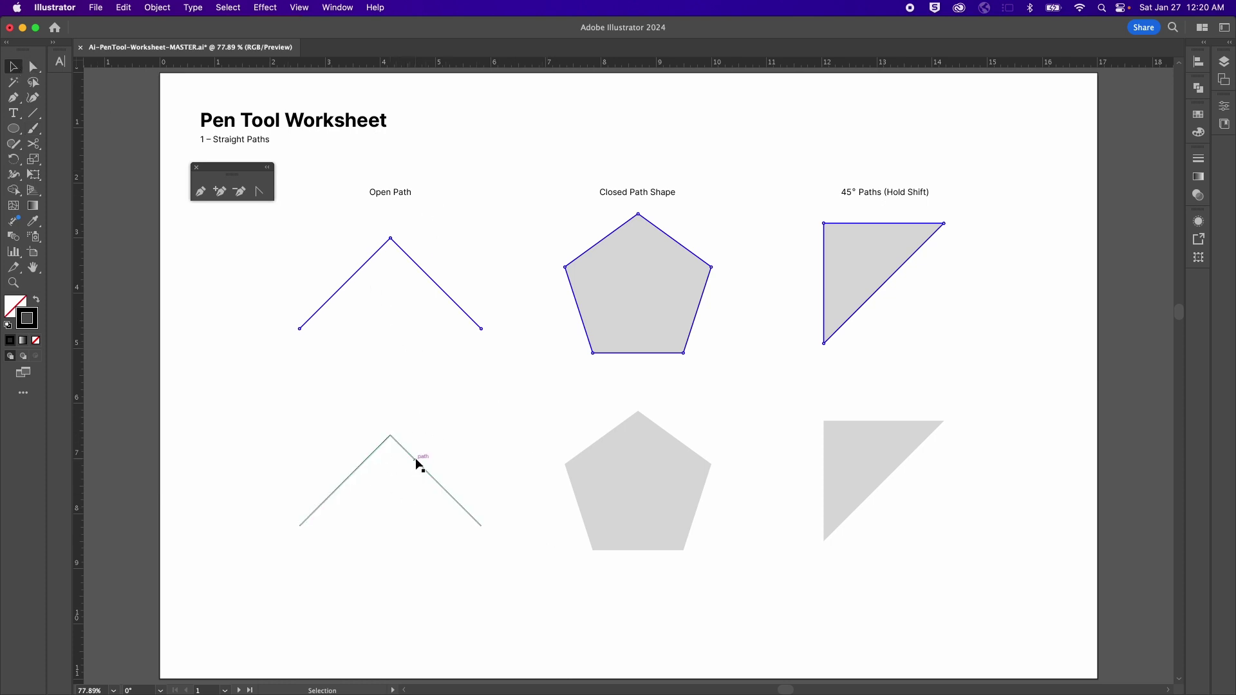
- Move the traced chevron up off its grey template, return it to its place on the template, and deselect it
left_click_drag(416, 459, 417, 414)
left_click(447, 400)
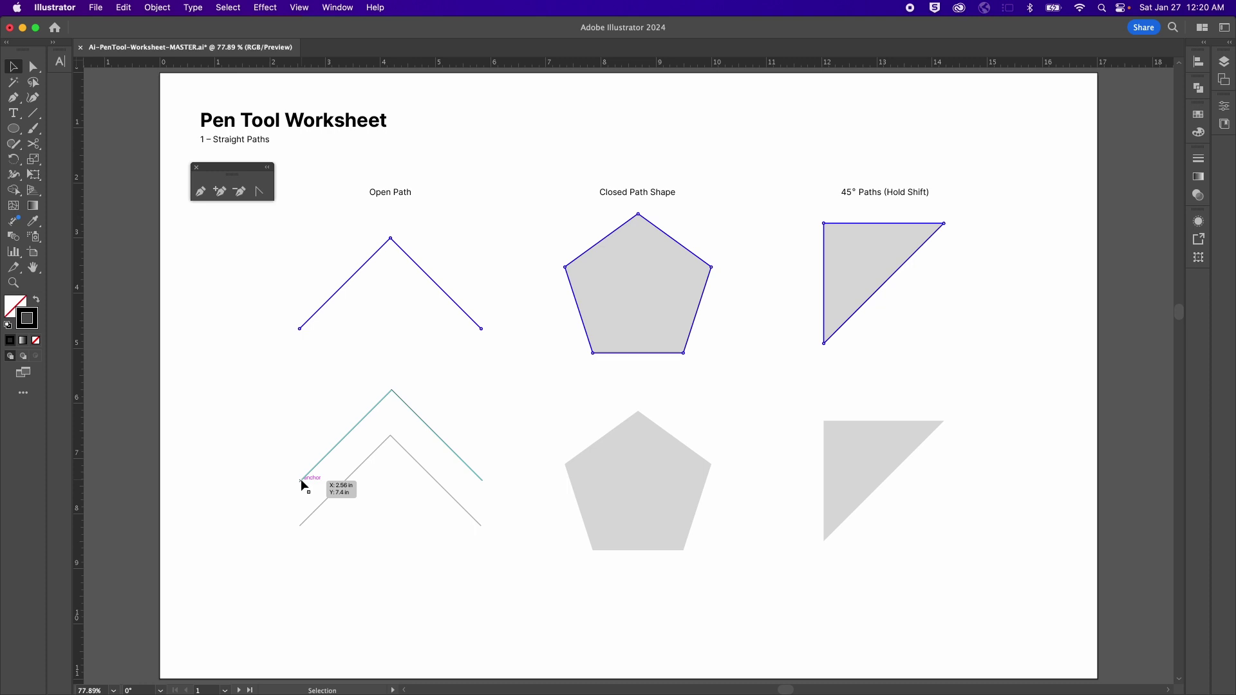
left_click_drag(302, 484, 301, 530)
left_click(481, 439)
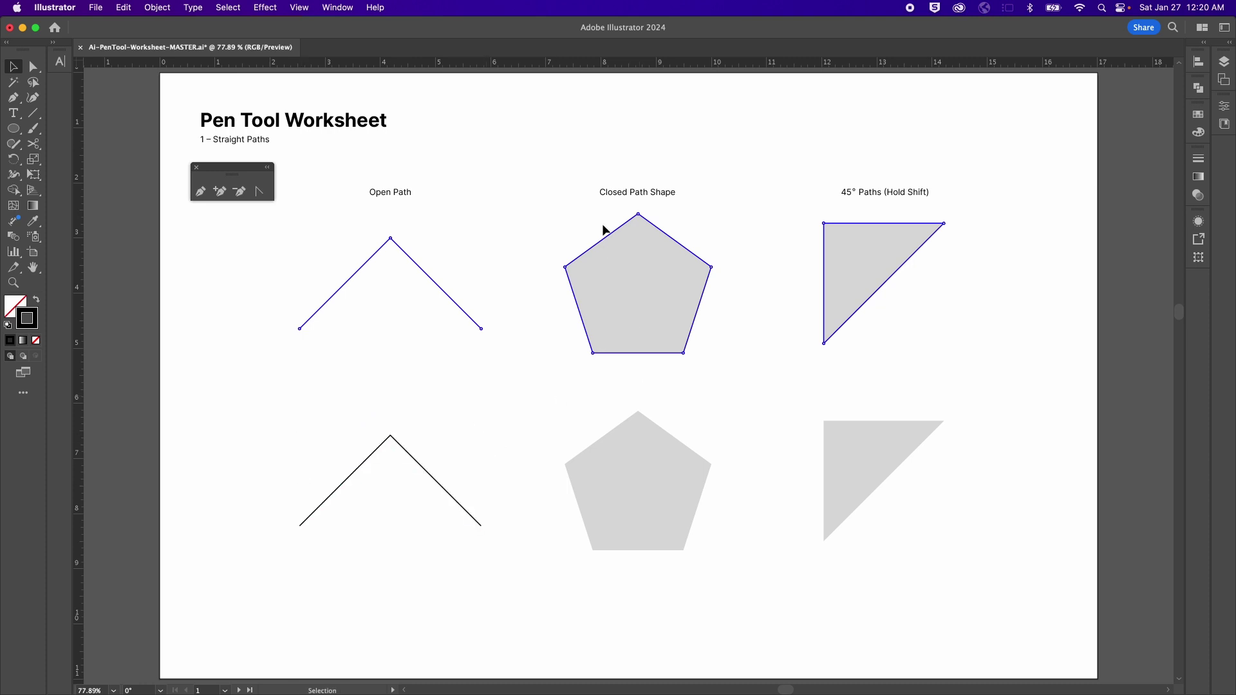
- Trace the lower pentagon with the Pen tool through its five corners, close the path at the first anchor, and deselect it
key("p")
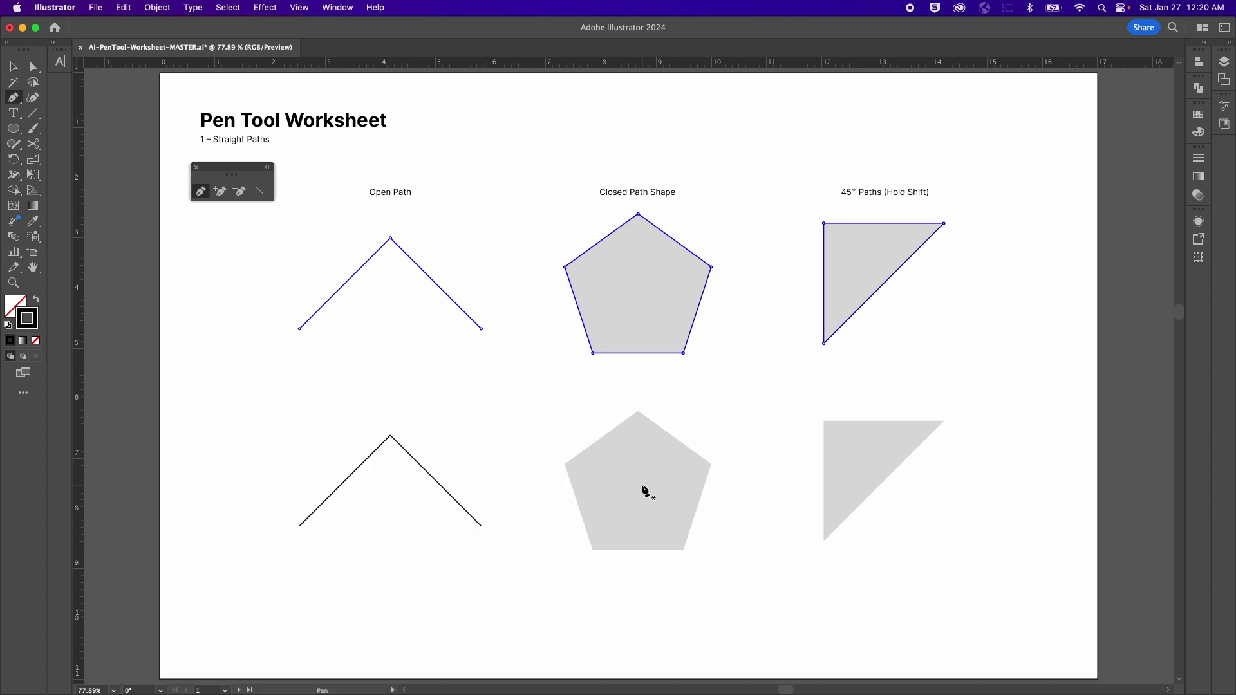
left_click(592, 550)
left_click(565, 463)
left_click(638, 410)
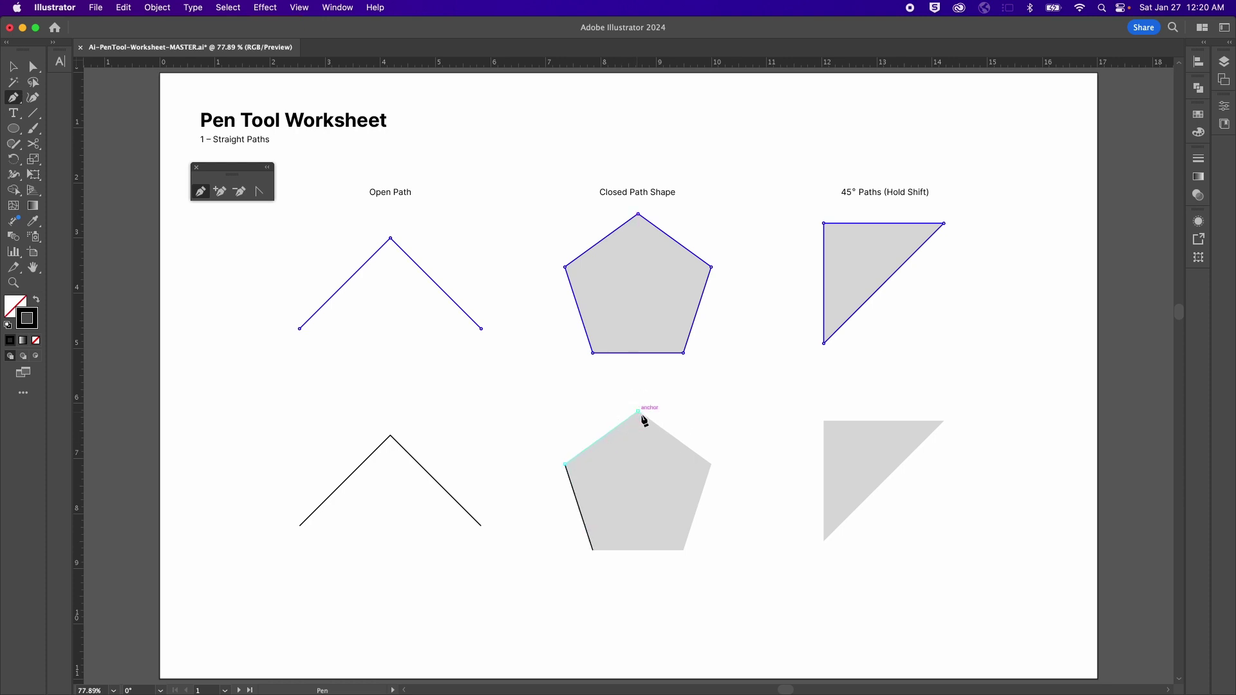
left_click(712, 464)
left_click(684, 550)
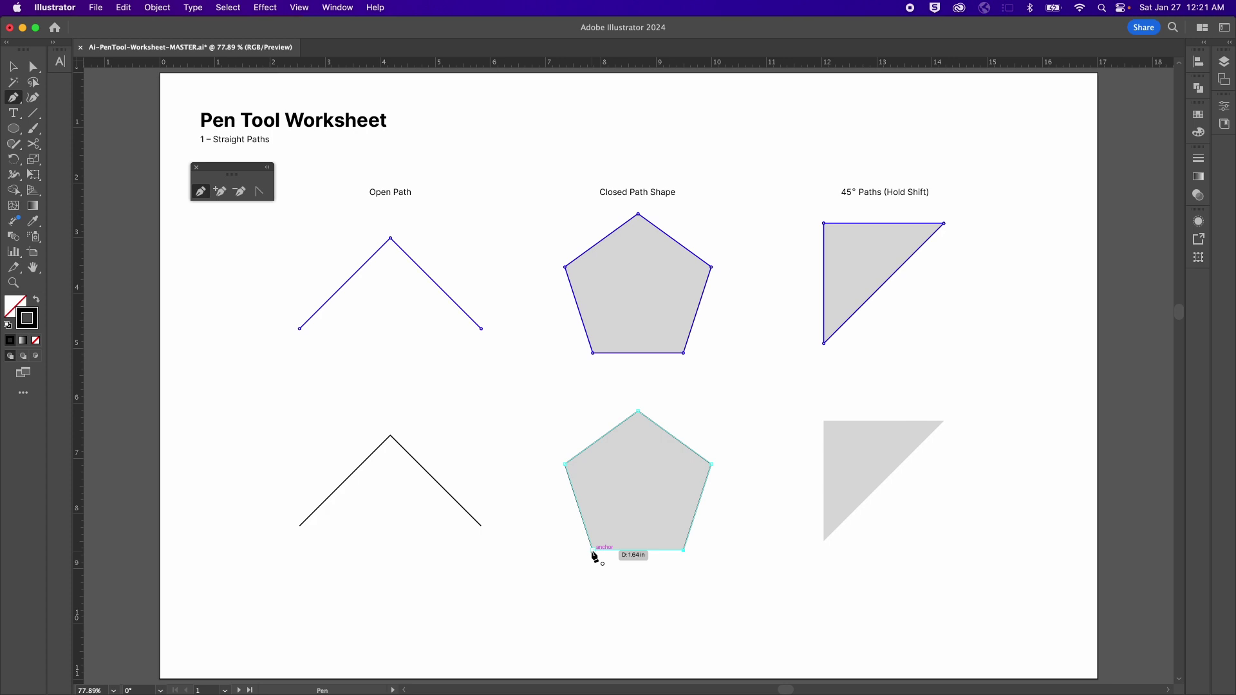
left_click(592, 551)
key("v")
left_click(602, 576)
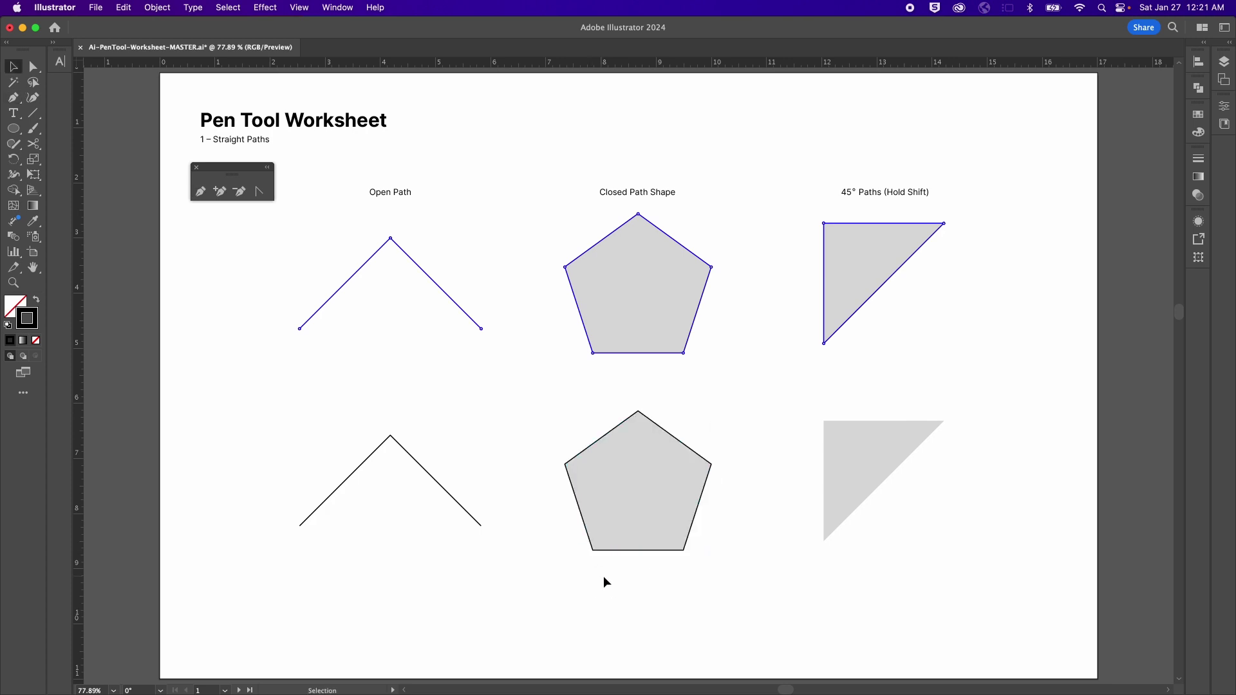
- Trace the lower right triangle as a closed path with segments constrained to 45° angles, and deselect it
key("p")
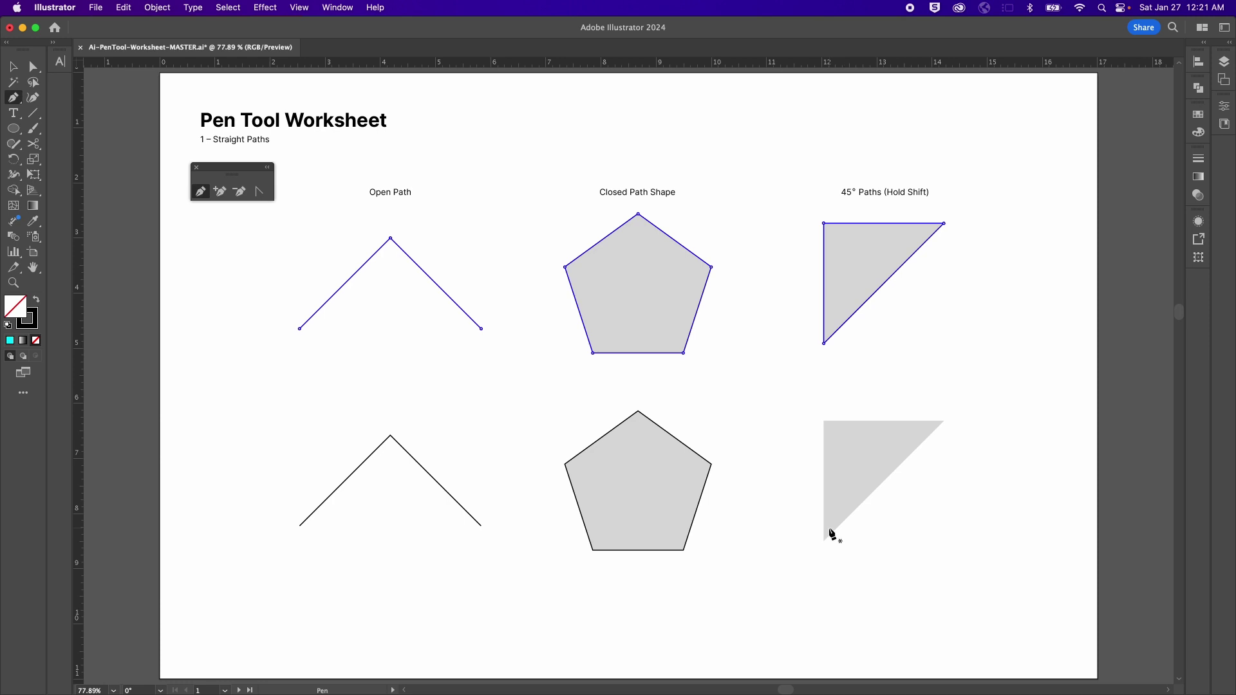
left_click(825, 422)
left_click(944, 421)
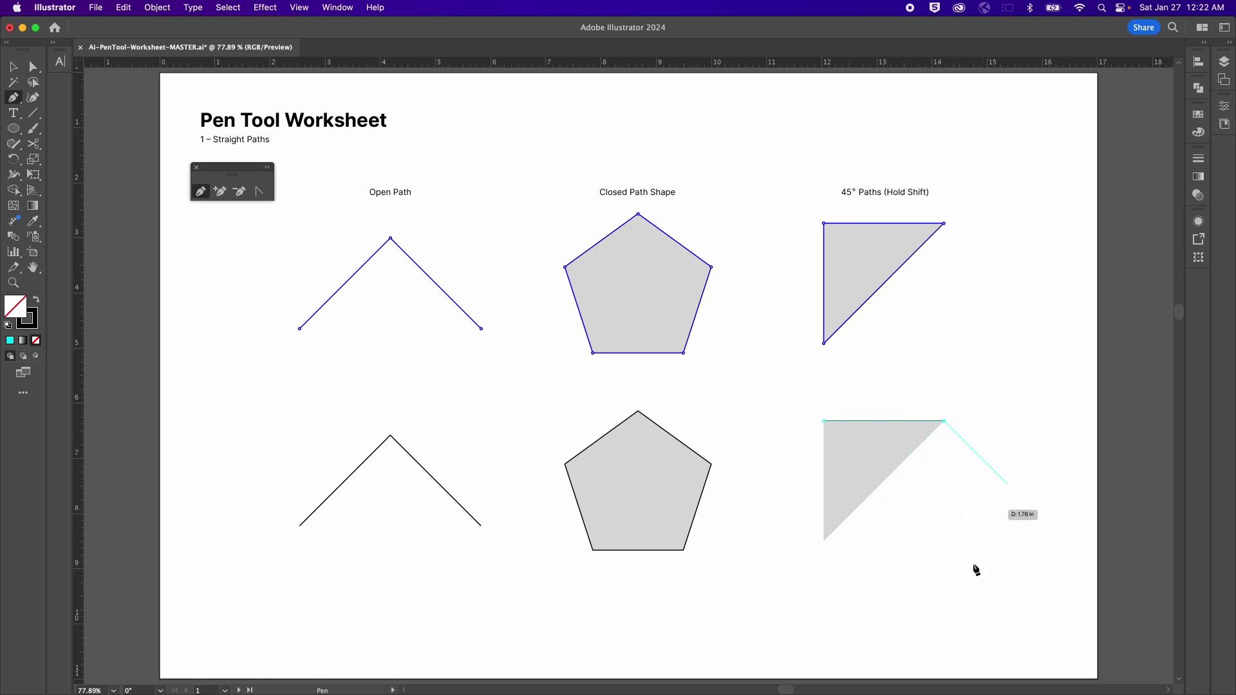
left_click(825, 541)
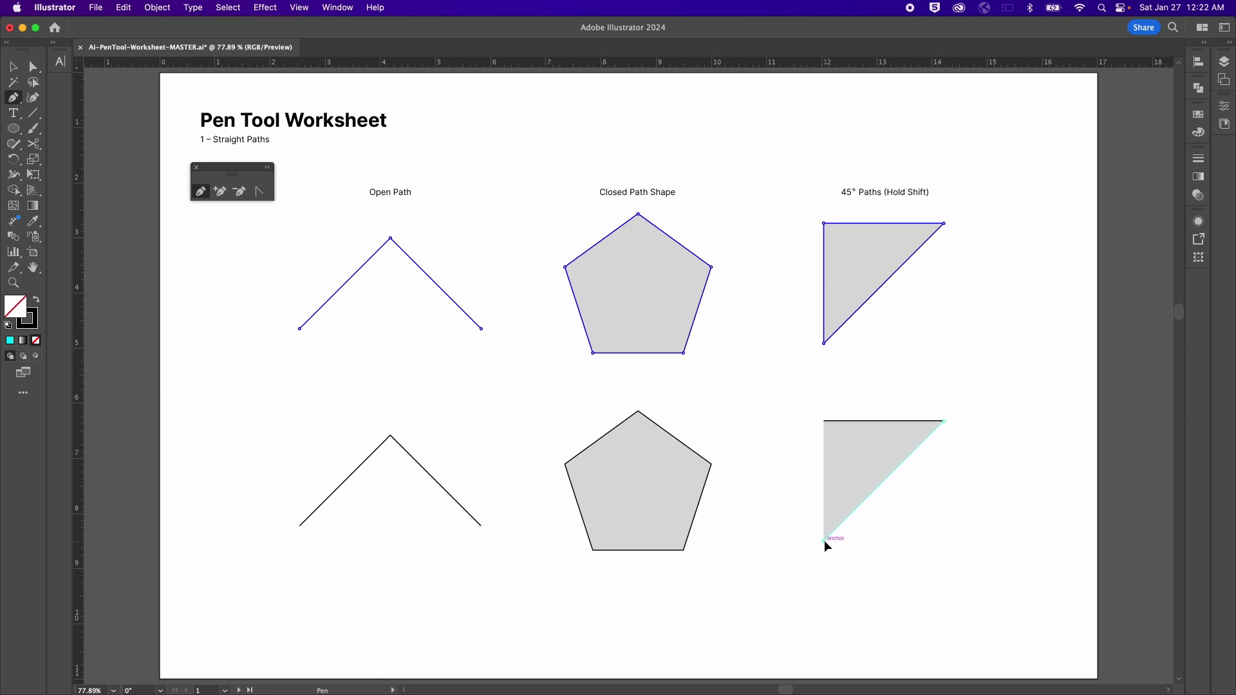
left_click(826, 422)
key("v")
left_click(882, 399)
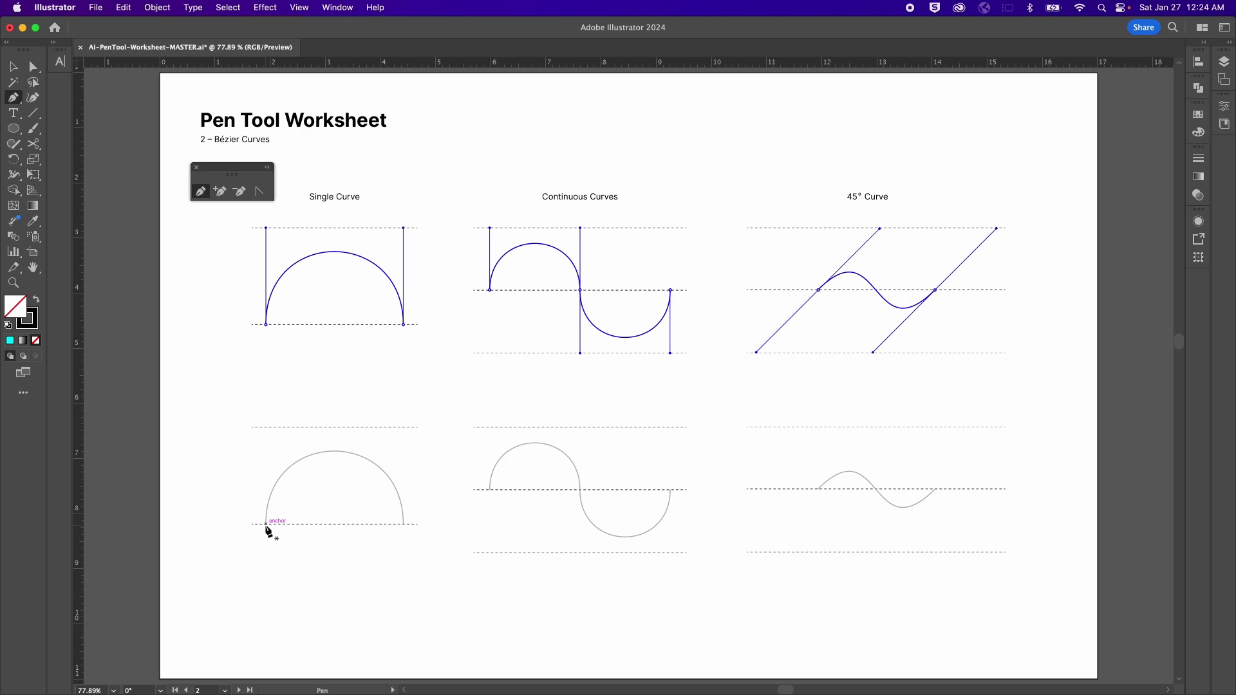
- Draw the lower Single Curve arch with two anchors on the baseline, extending vertical handles up from the first and down from the second
left_click_drag(266, 524, 267, 426)
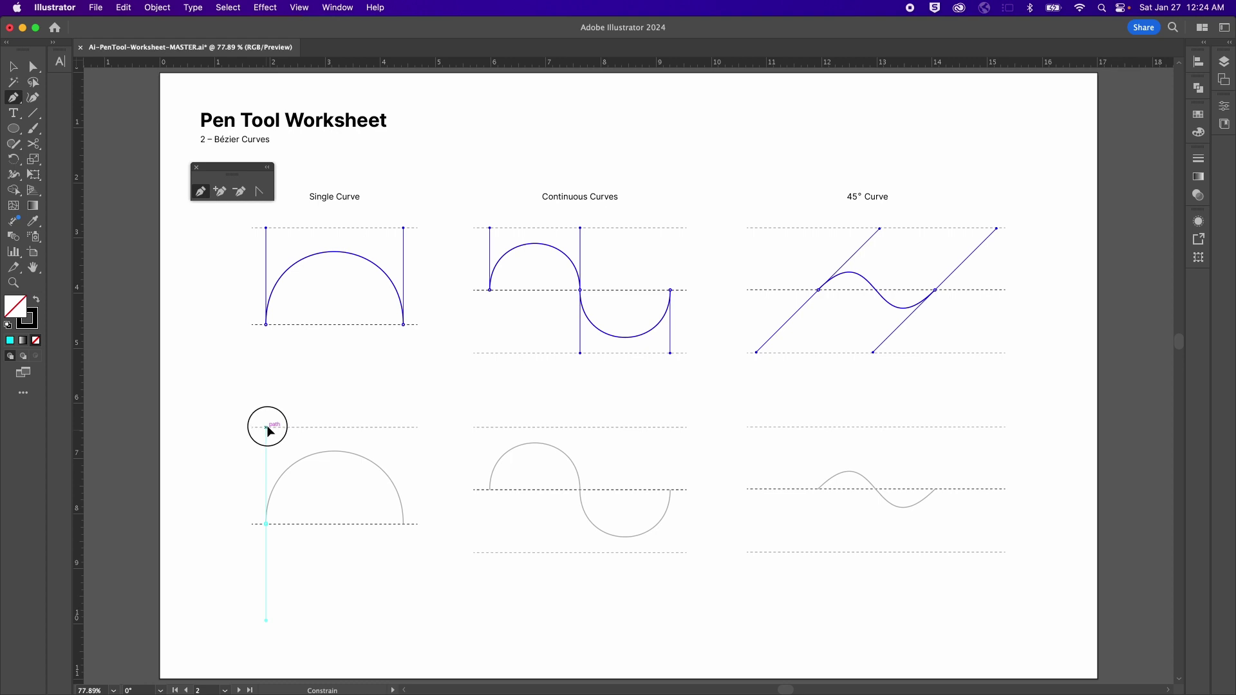
left_click_drag(268, 426, 267, 428)
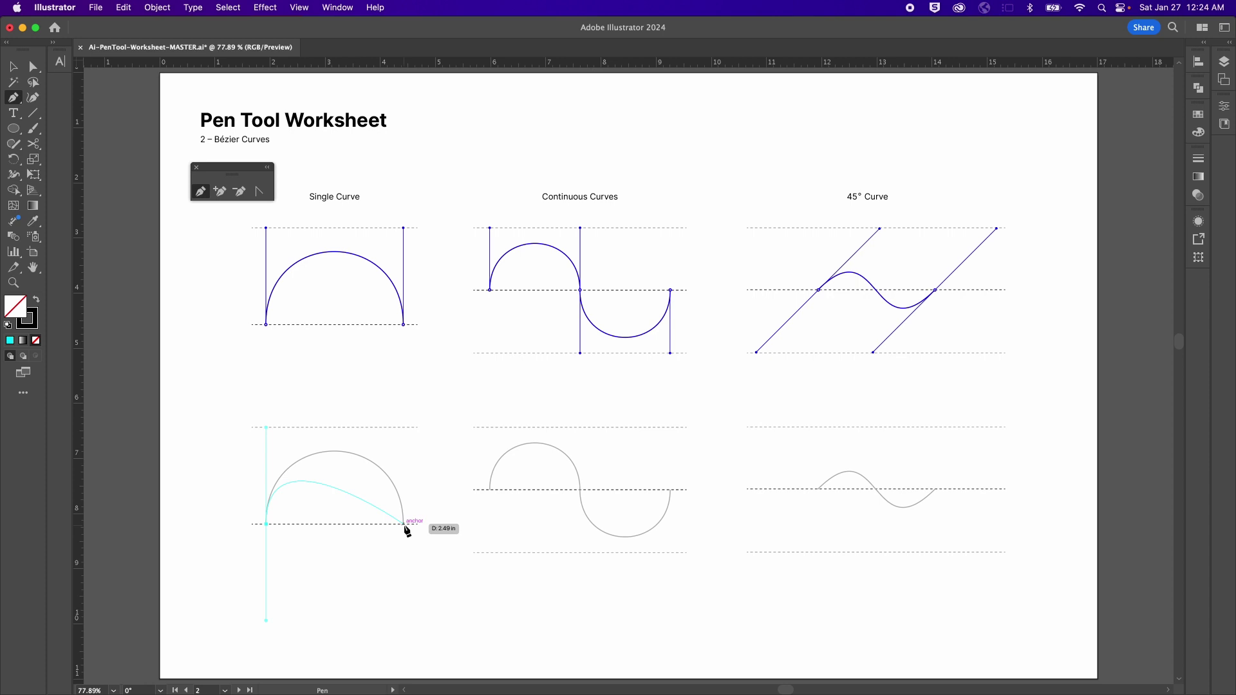
left_click_drag(404, 525, 404, 599)
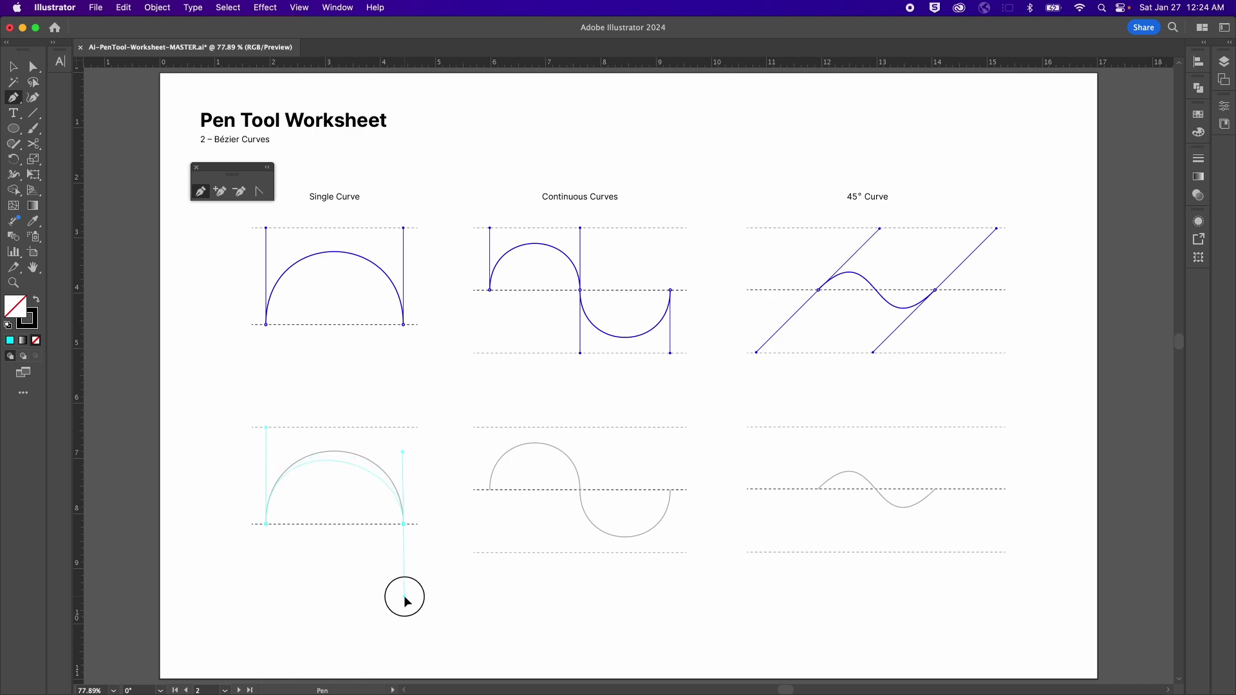
mouse_move(405, 601)
left_mouse_down()
mouse_move(405, 622)
mouse_move(409, 585)
left_mouse_up()
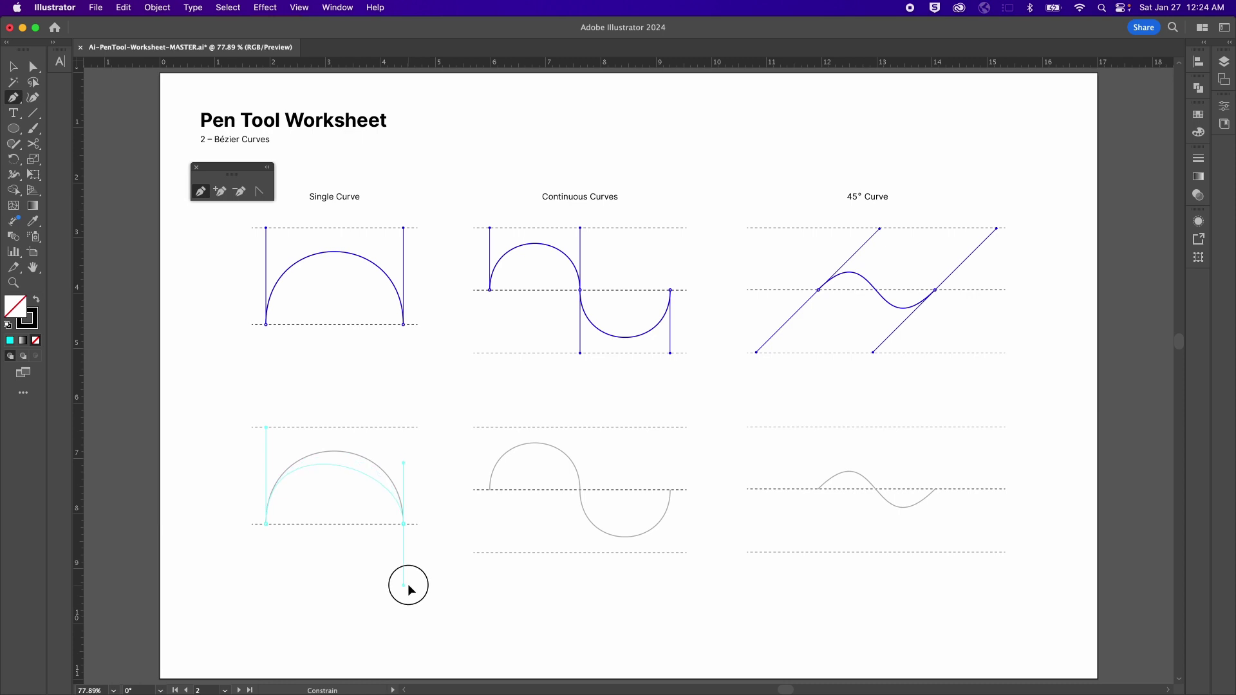
mouse_move(408, 585)
left_mouse_down()
mouse_move(409, 595)
mouse_move(408, 585)
left_mouse_up()
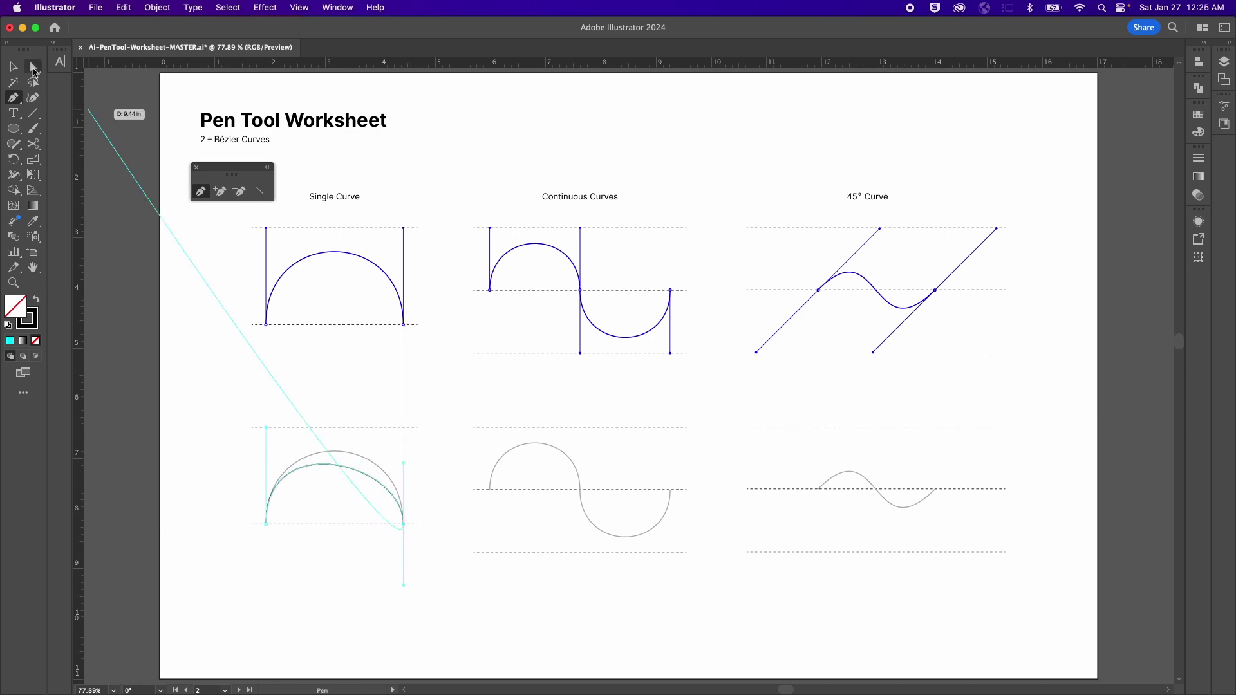
- Extend the arch's right upper handle to the upper dashed line with Direct Selection so the curve matches the template, and deselect it
left_click(34, 73)
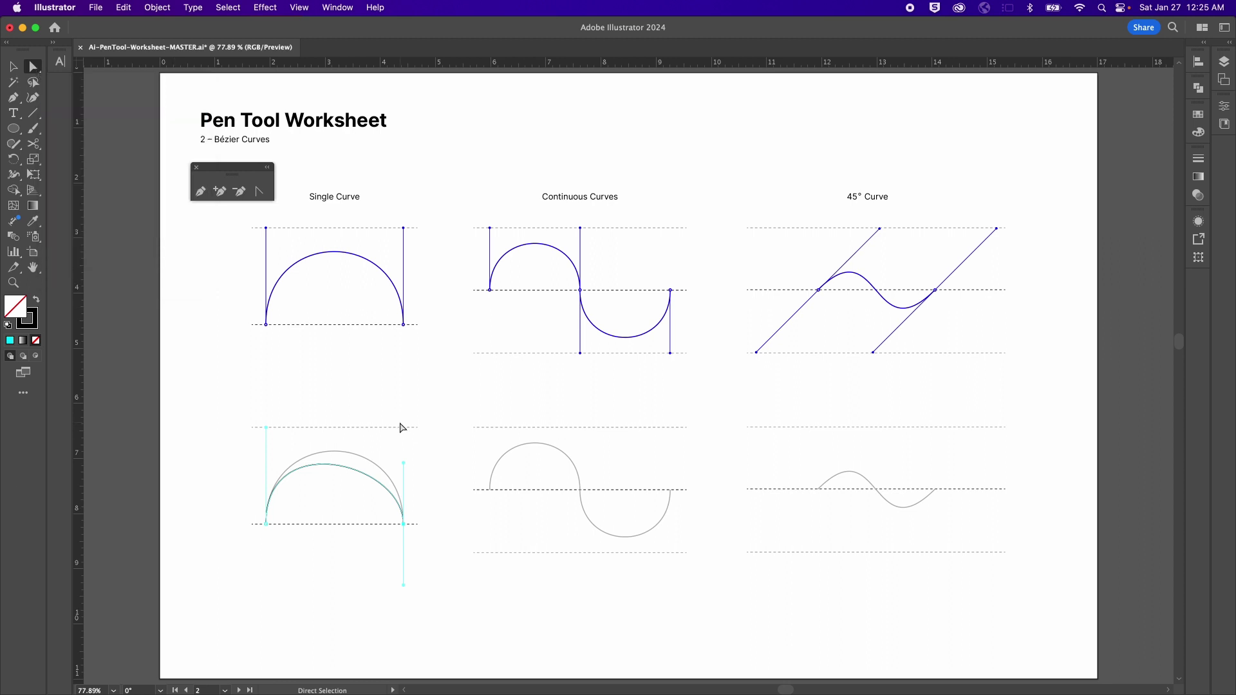
left_click(403, 464)
left_click_drag(403, 464, 403, 428)
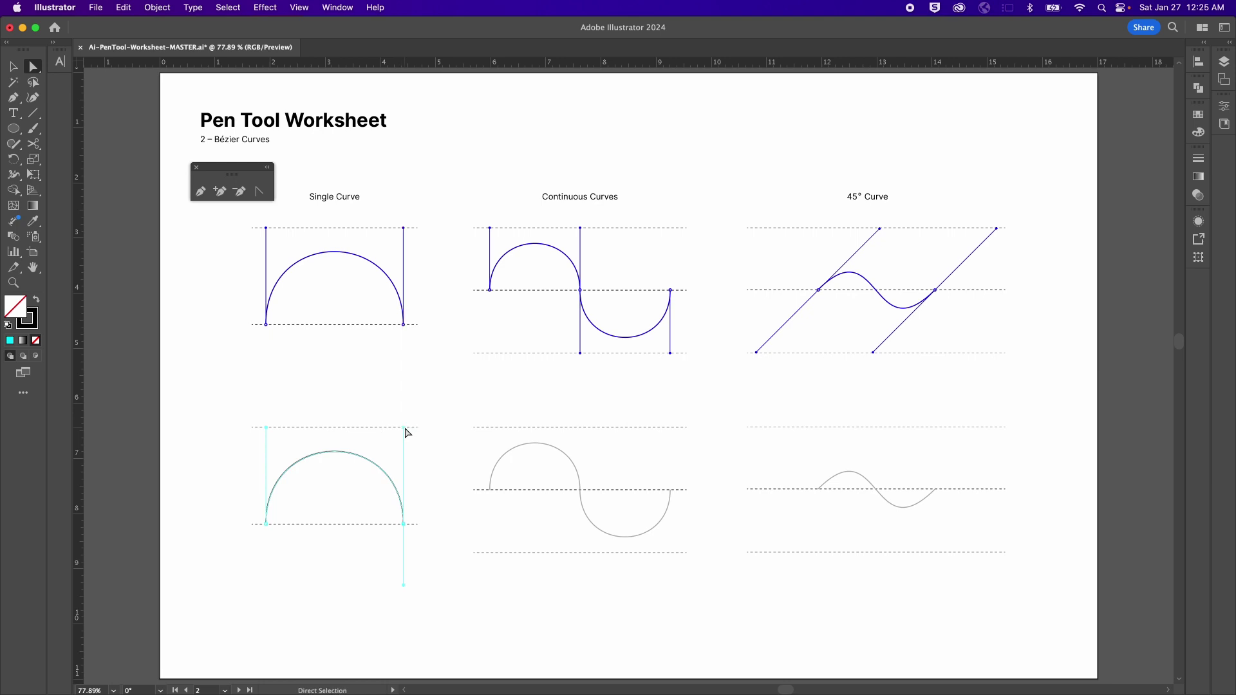
left_click(454, 409)
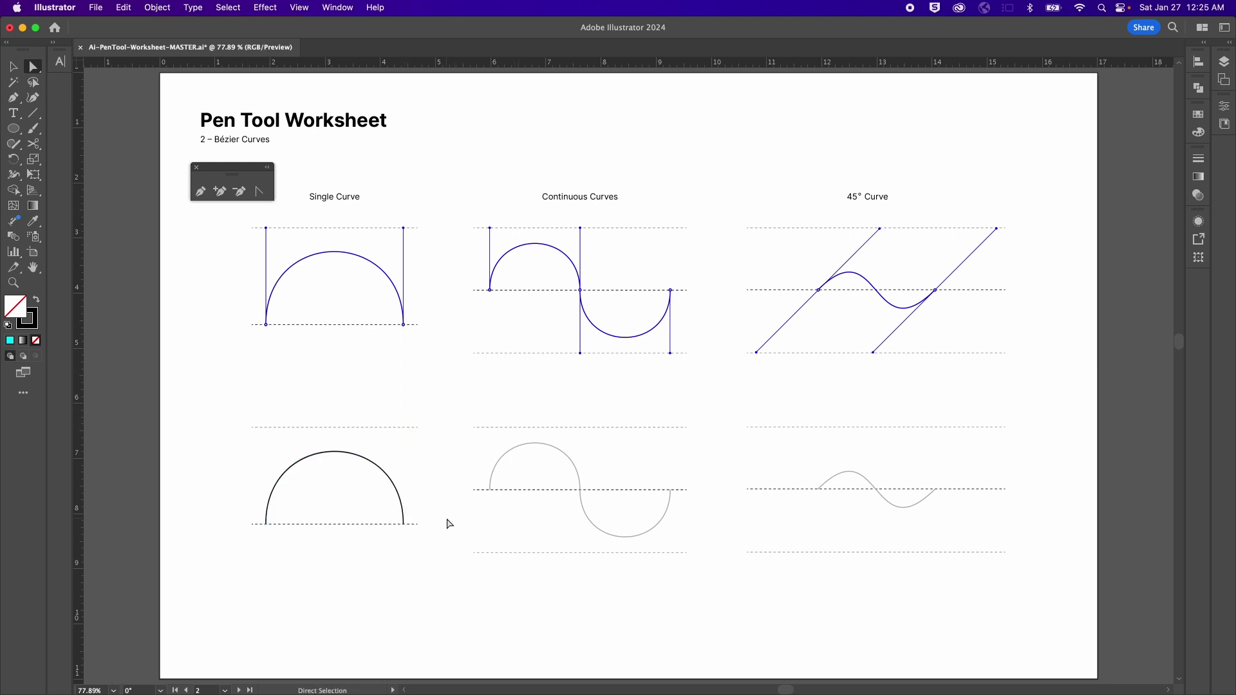
- Trace the lower Continuous Curves template with three baseline anchors whose vertical handles alternate up, down and up to the dashed lines, and deselect it
key("p")
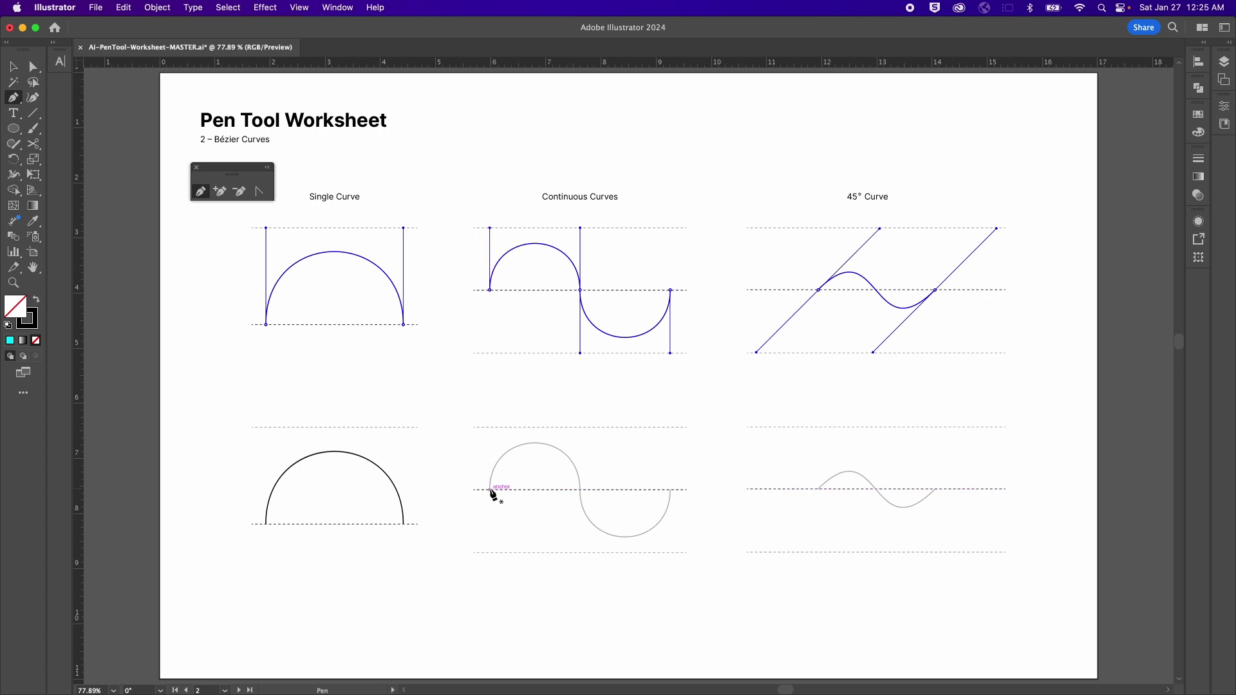
left_click_drag(491, 491, 493, 443)
left_click_drag(491, 428, 492, 429)
left_click_drag(581, 494, 582, 556)
left_click_drag(671, 490, 671, 427)
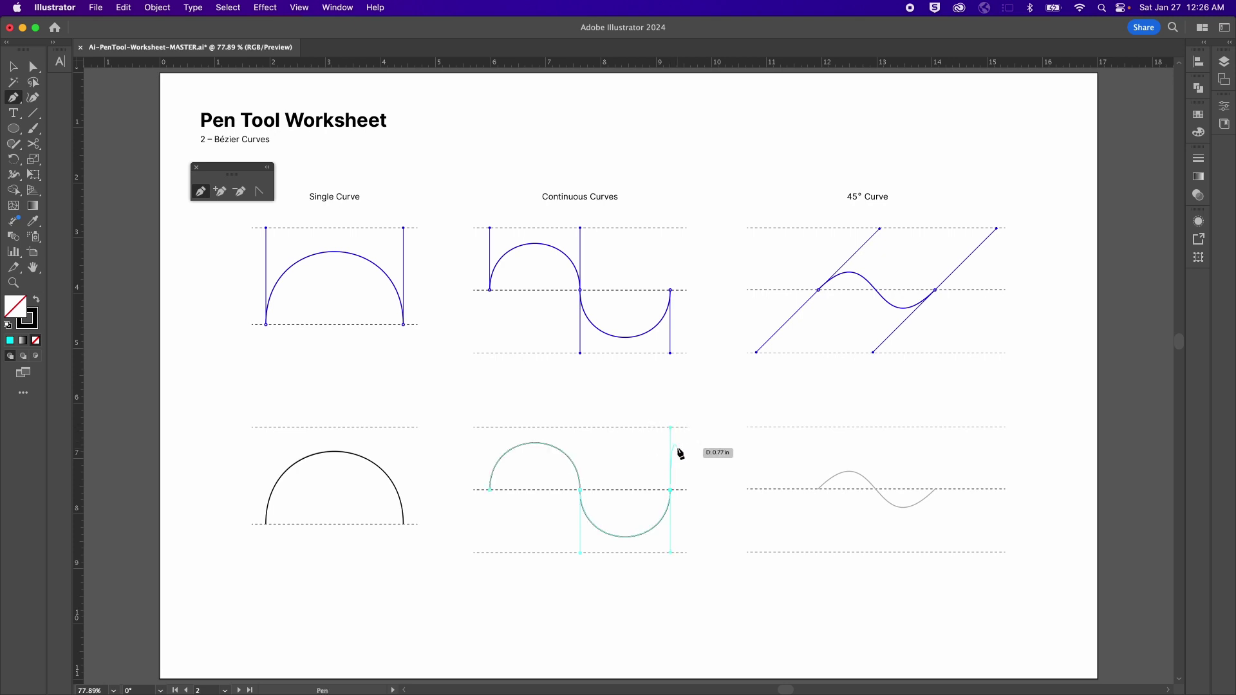
key("v")
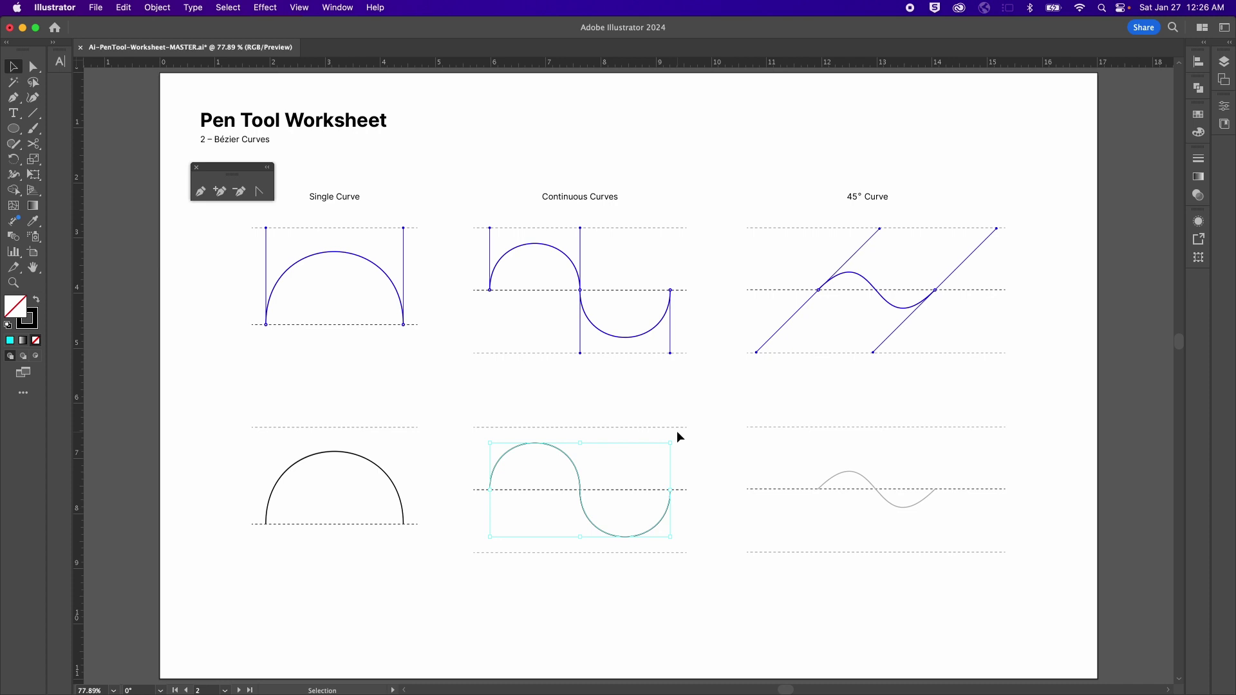
key("super+shift+a")
- Trace the lower 45° Curve wave with two baseline anchors, extending both handles diagonally at 45° to the upper dashed line
key("p")
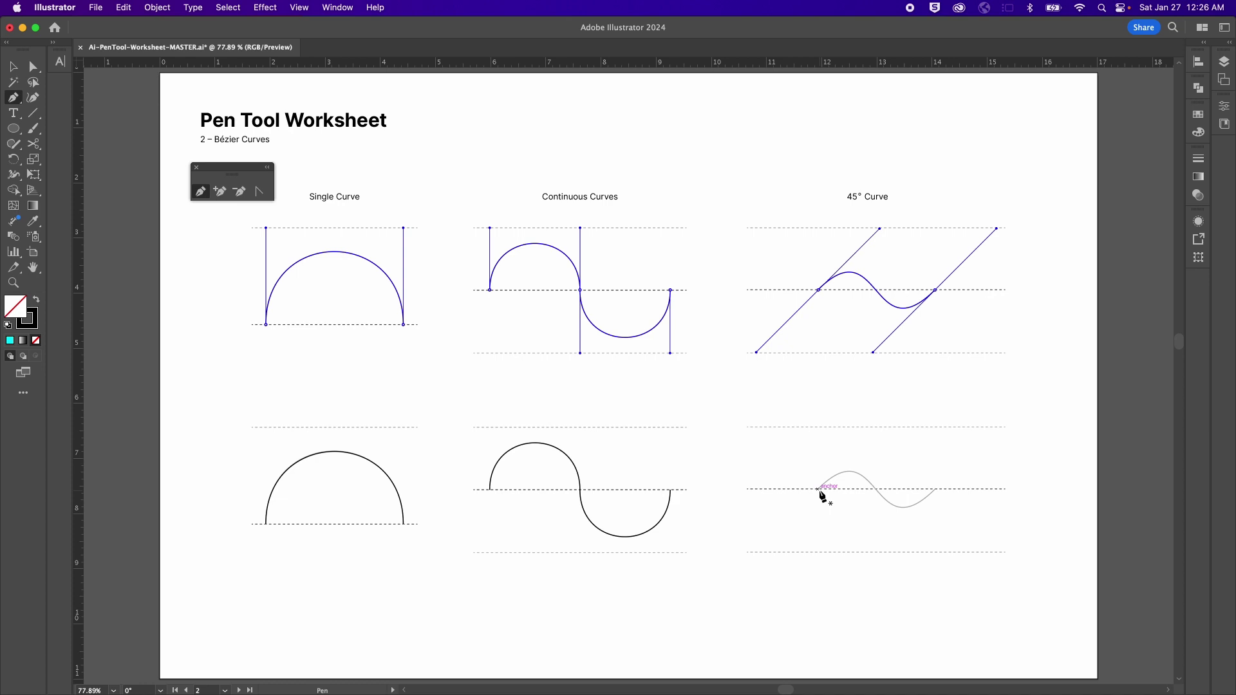
left_click_drag(818, 489, 879, 428)
left_click_drag(938, 490, 998, 429)
left_click_drag(998, 429, 998, 428)
key("c")
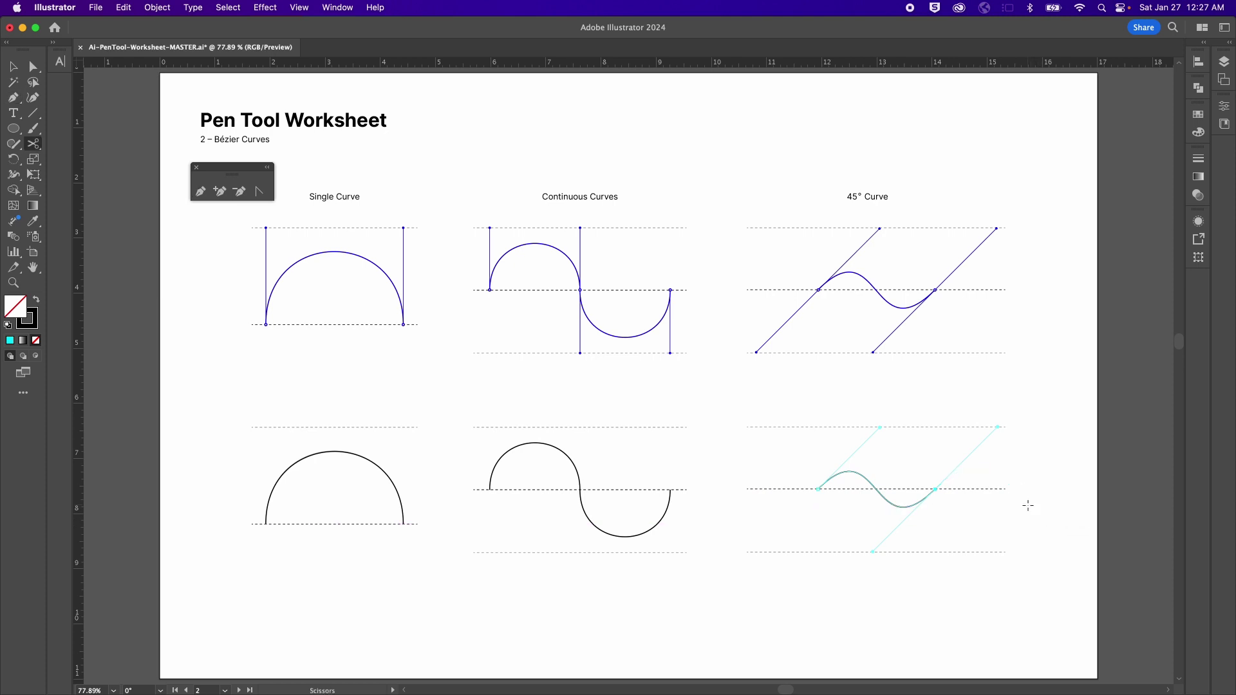
- Deselect the finished lower 45° Curve wave
key("v")
left_click(1028, 508)
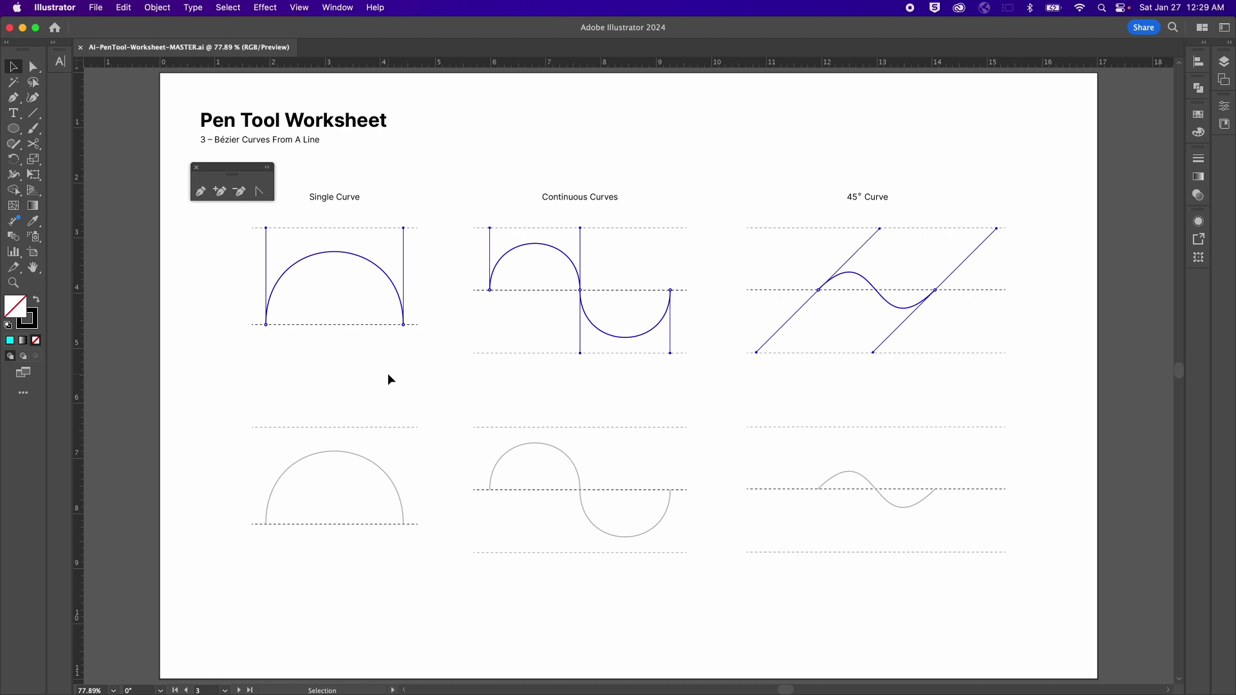
- Draw a straight Pen path about 2.49 in long along the lower Single Curve baseline, joining both ends of the arch, and select it
key("p")
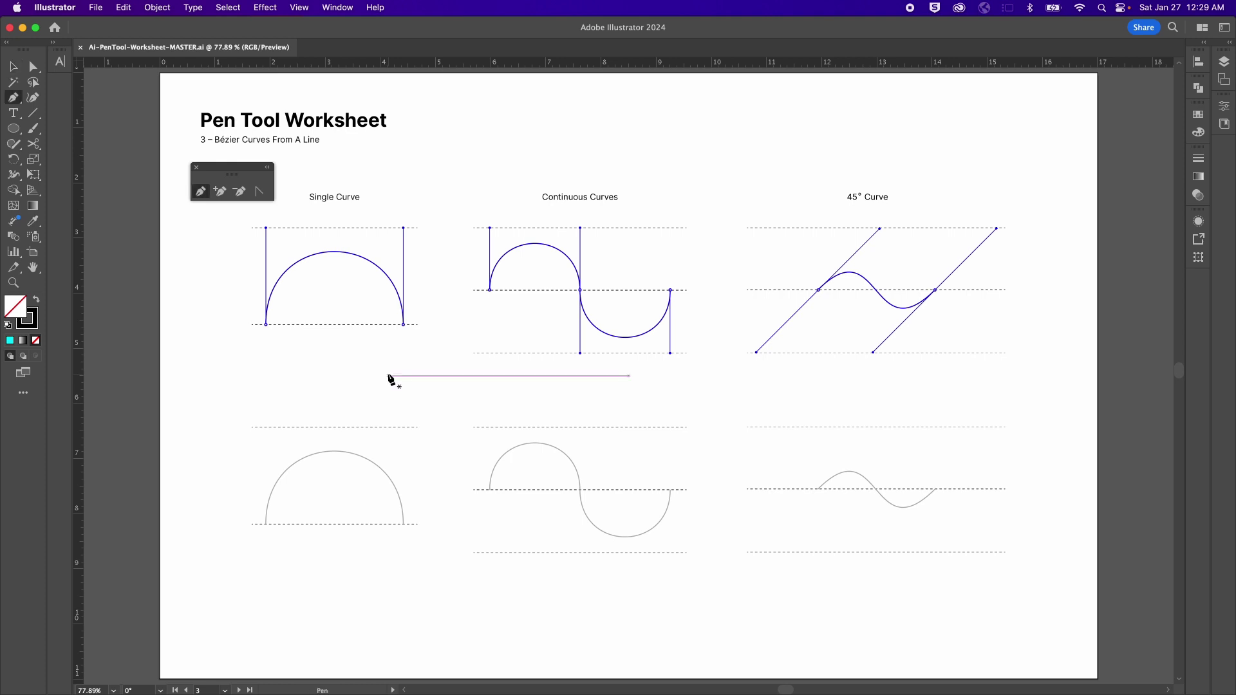
left_click(266, 524)
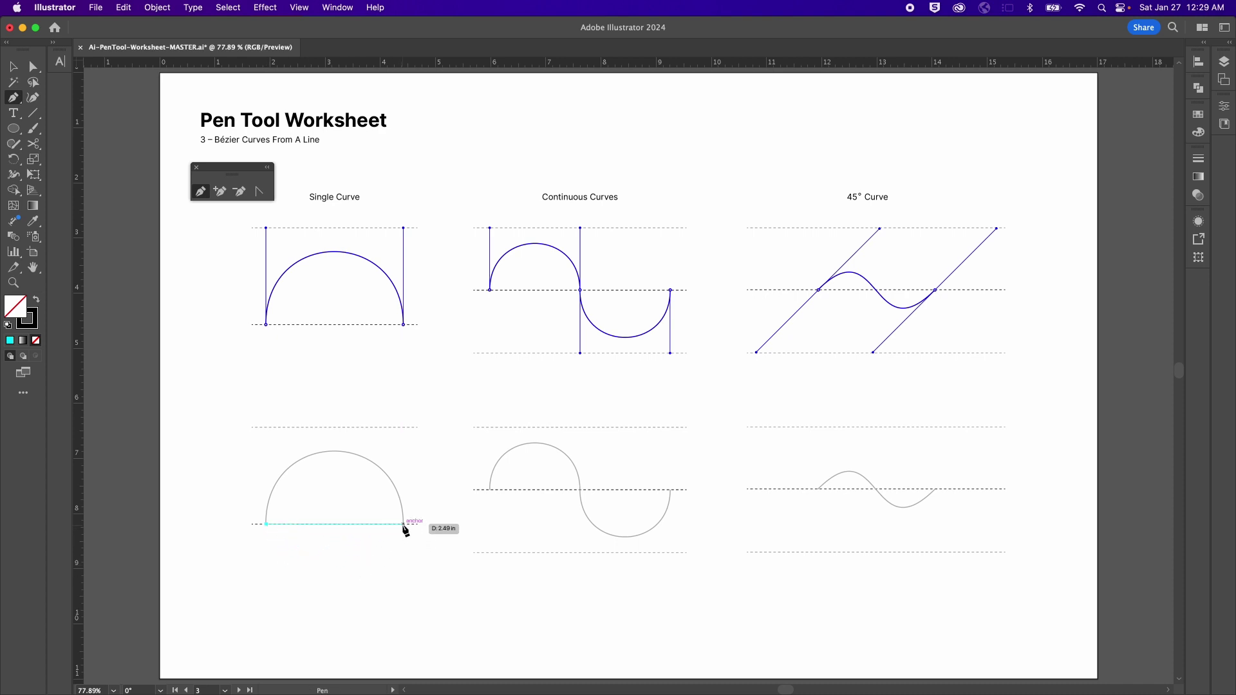
left_click(403, 524)
left_click_drag(404, 524, 387, 569)
key("v")
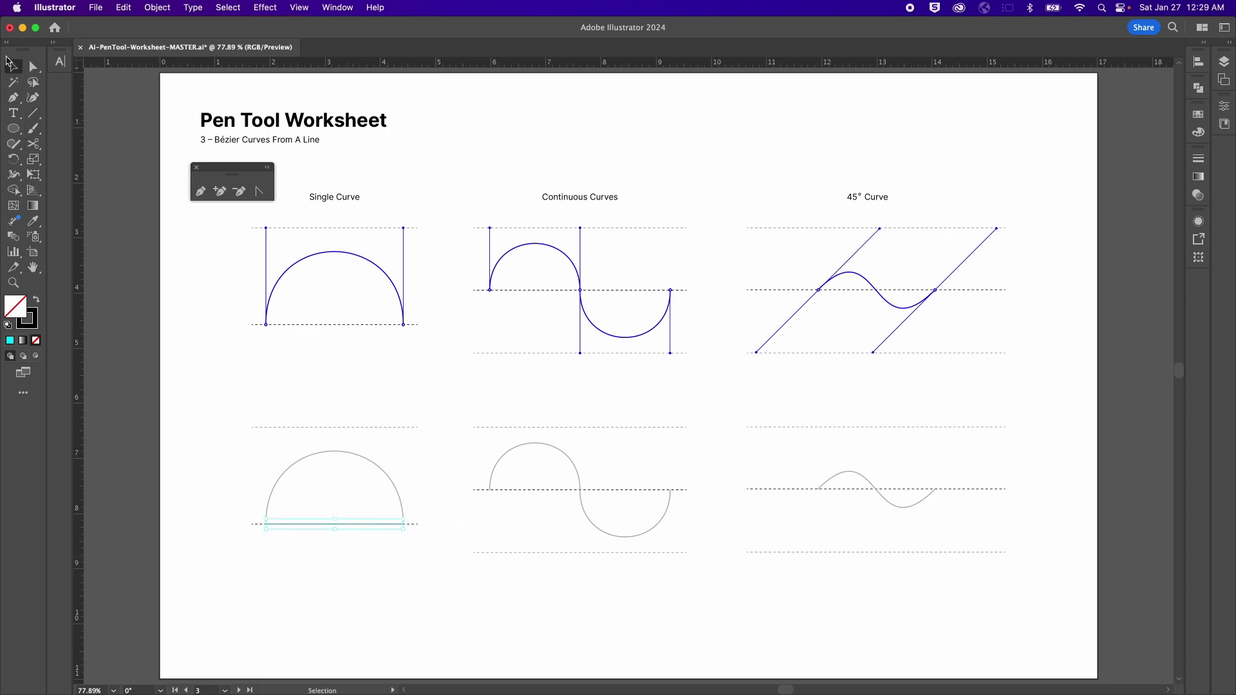
left_click(429, 507)
left_click(395, 523)
- Bend the line into the arch with the Anchor Point tool, pulling a vertical handle up from its left end and down from its right, and deselect it
left_click(259, 193)
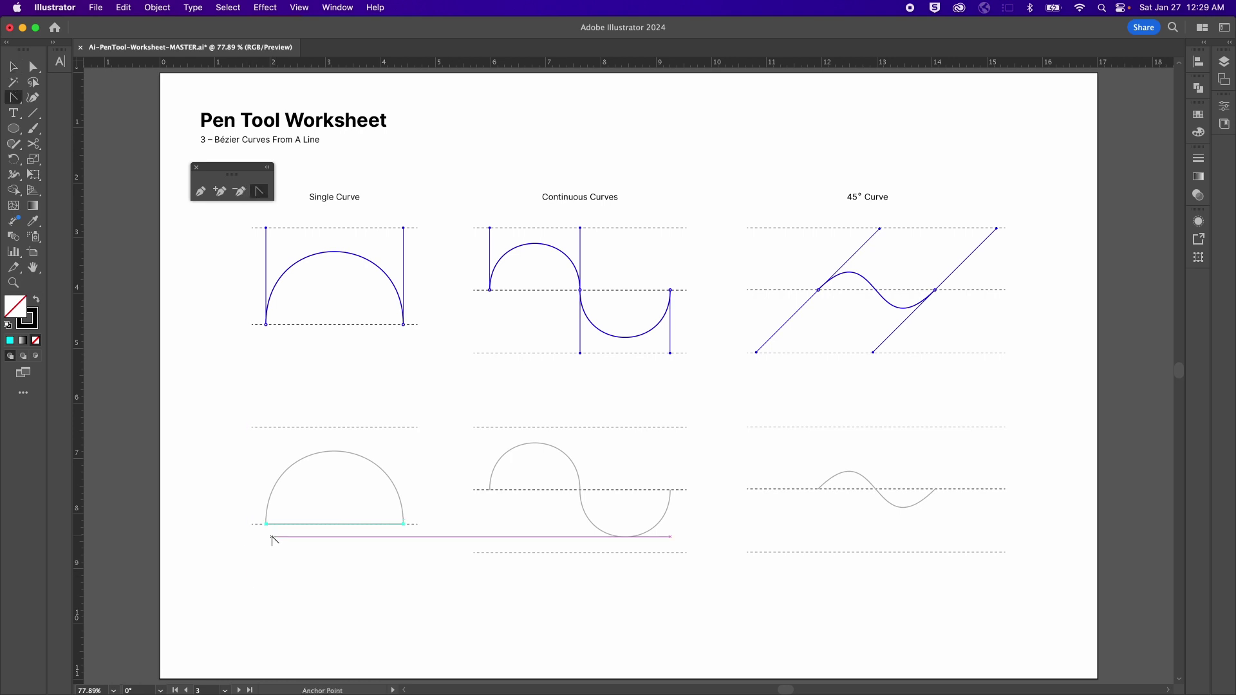
left_click_drag(266, 524, 266, 428)
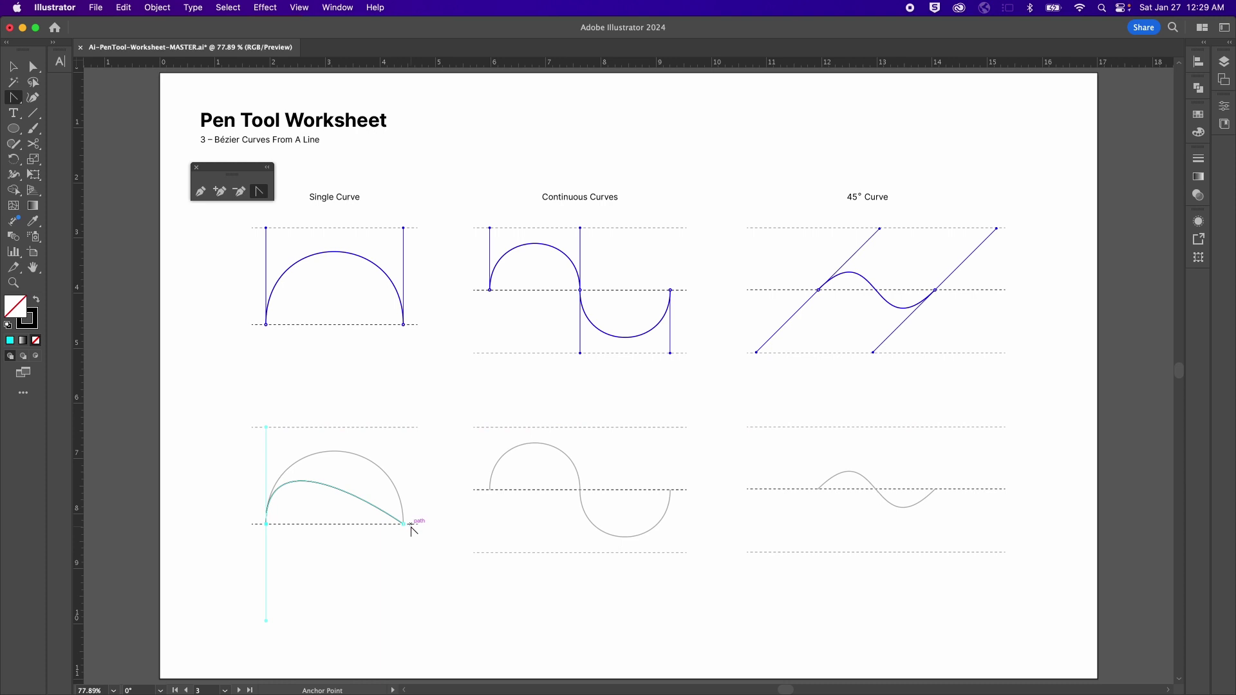
left_click_drag(403, 523, 404, 622)
key("v")
left_click(444, 558)
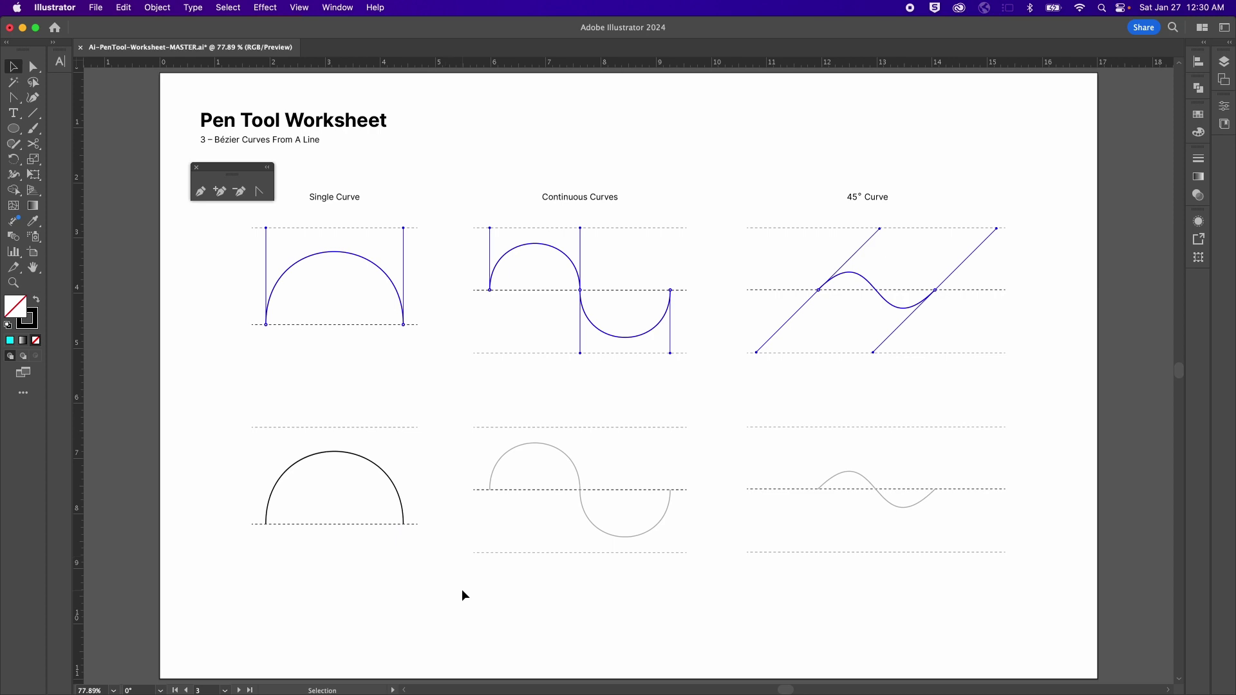
- Draw a straight Pen path along the lower Continuous Curves baseline between the template's ends, and add an anchor at its middle crossing
key("p")
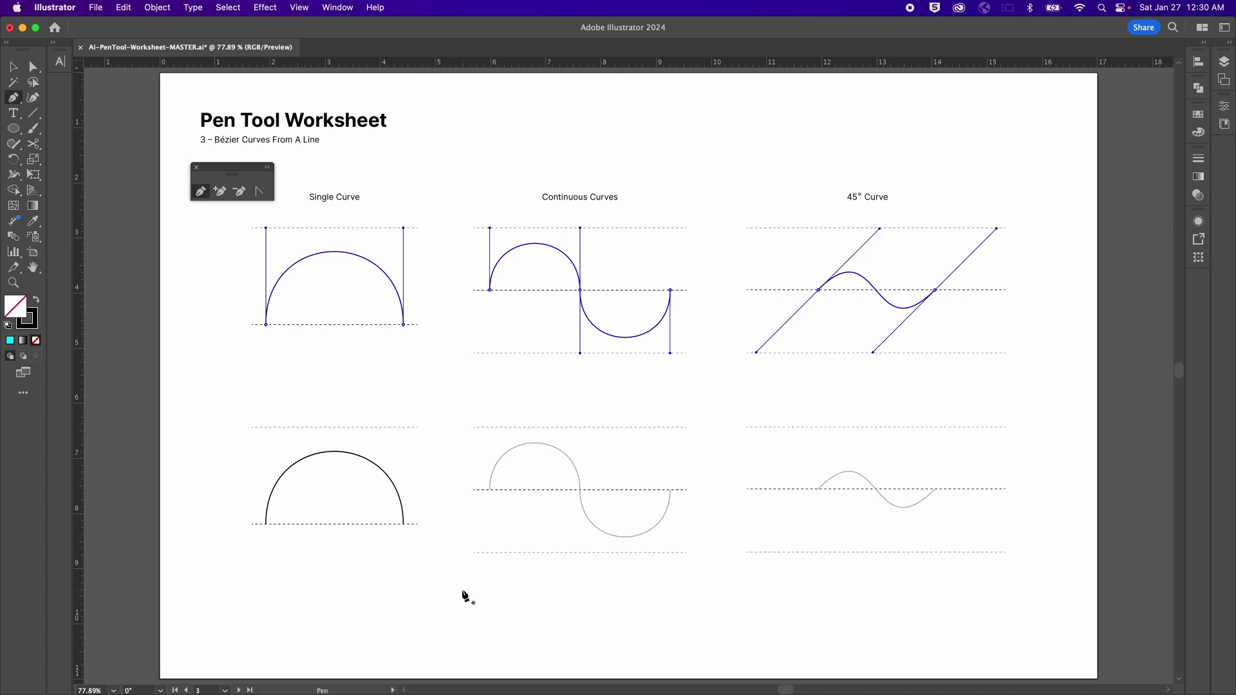
left_click(490, 489)
left_click_drag(670, 491, 593, 509)
left_click_drag(670, 491, 617, 498)
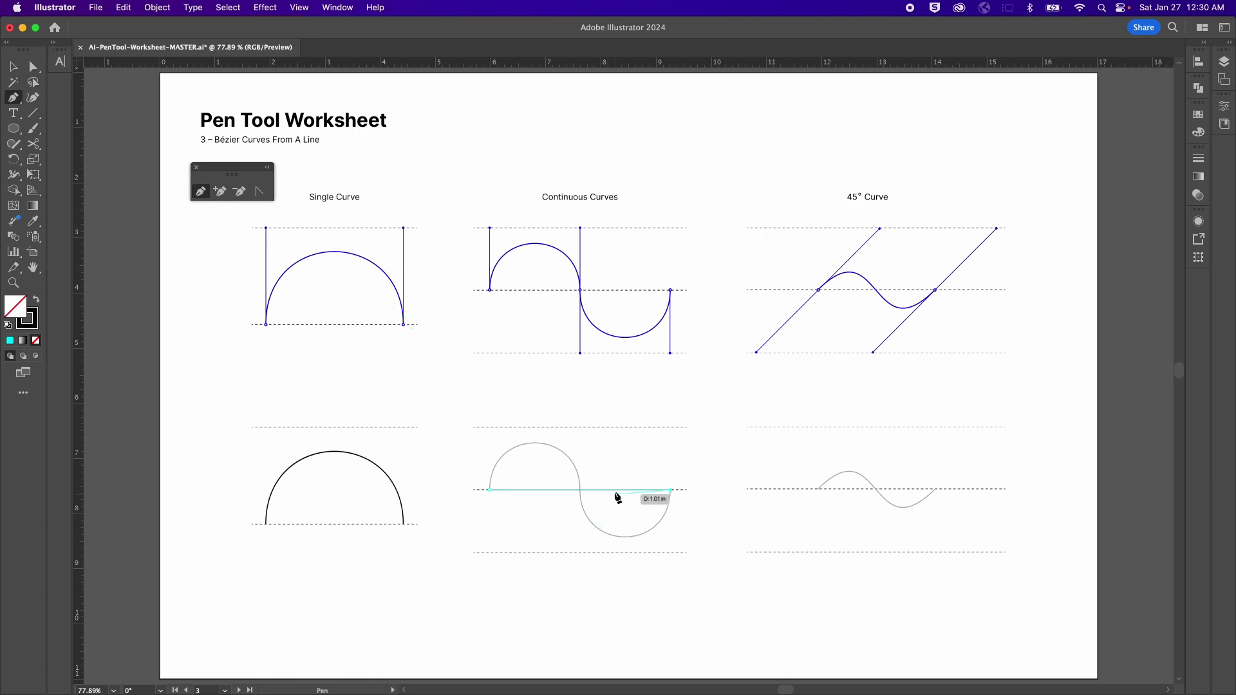
left_click(580, 490)
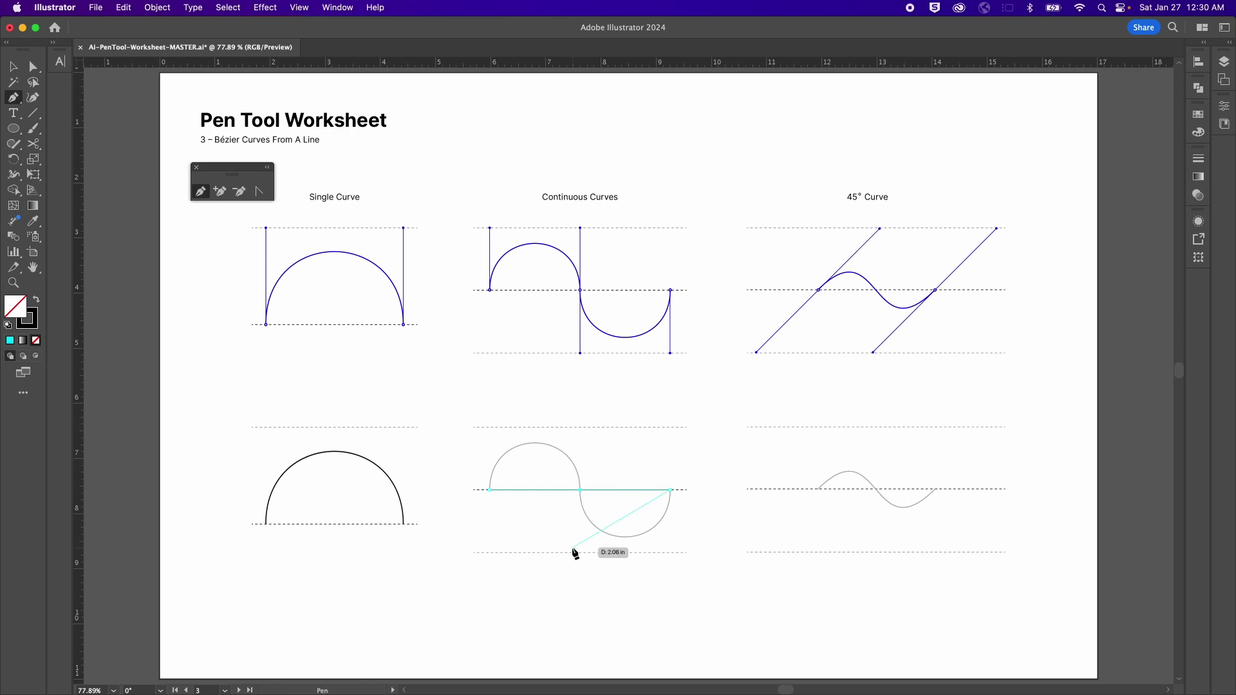
- Try moving the Continuous Curves line's middle anchor downward with Direct Selection, undo the move and deselect the path
key("a")
left_click(569, 521)
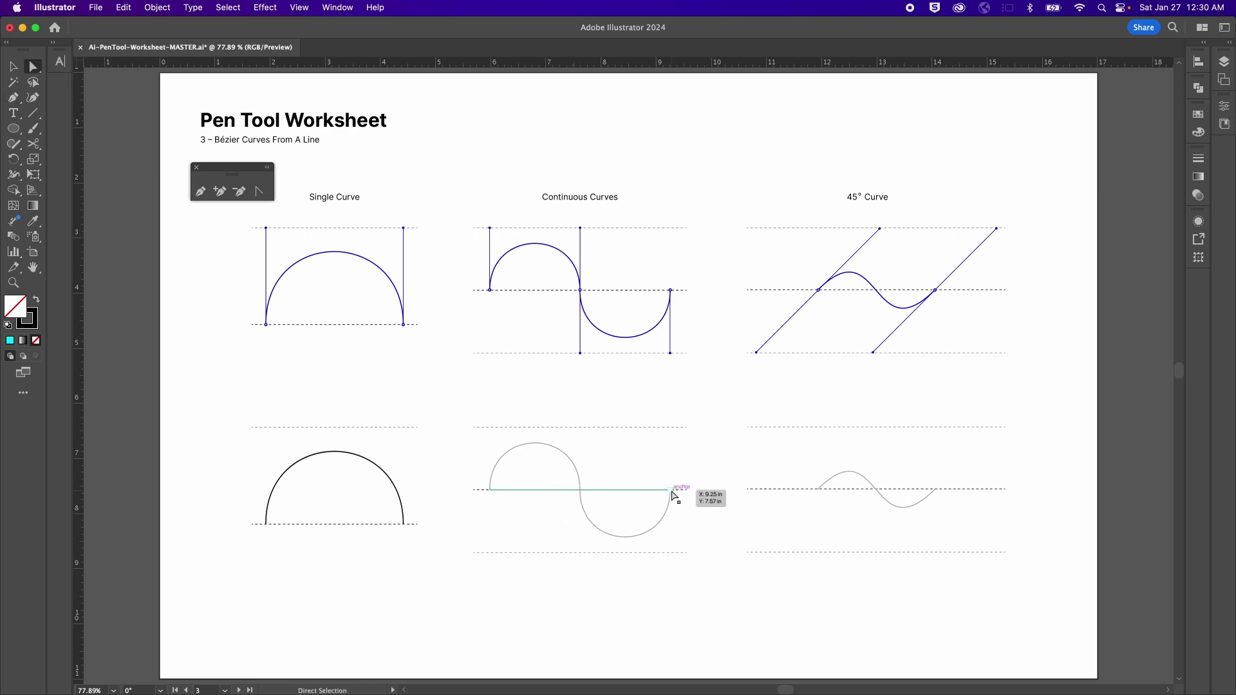
left_click_drag(575, 491, 580, 532)
key("super+z")
left_click(578, 529)
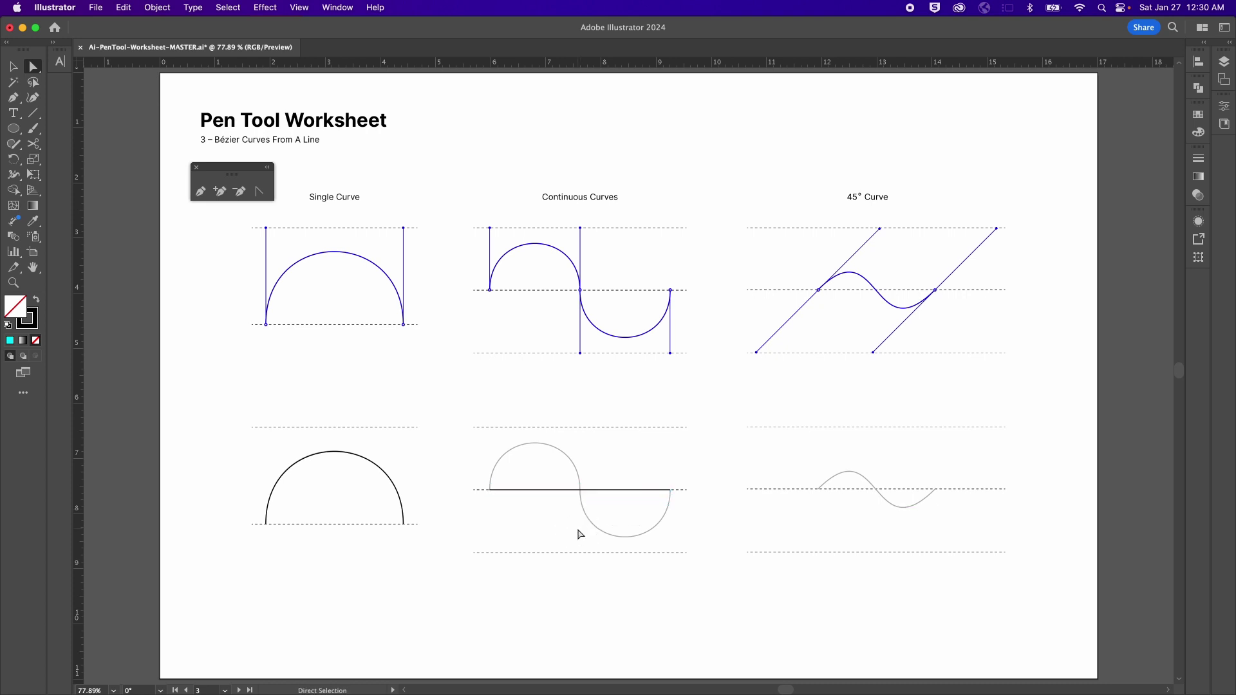
- Convert the three Continuous Curves anchors with the Anchor Point tool, pulling vertical handles up, down and up to the dashed lines, and deselect the path
left_click(259, 193)
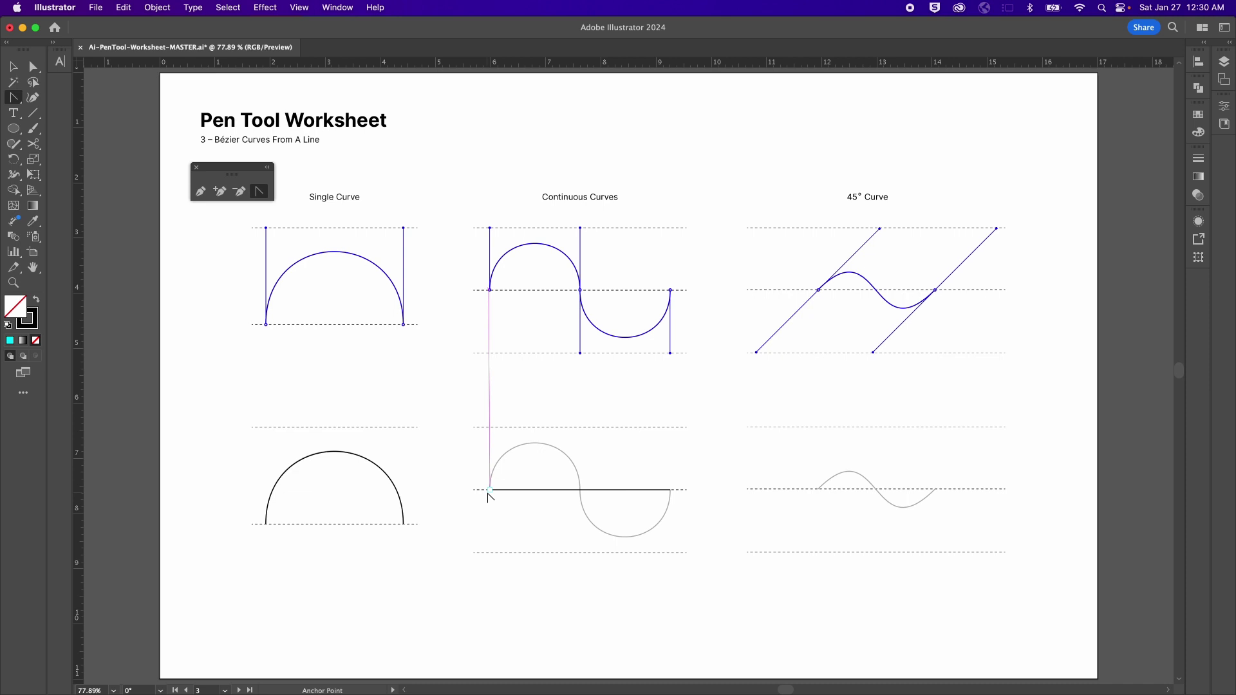
left_click_drag(491, 495, 489, 426)
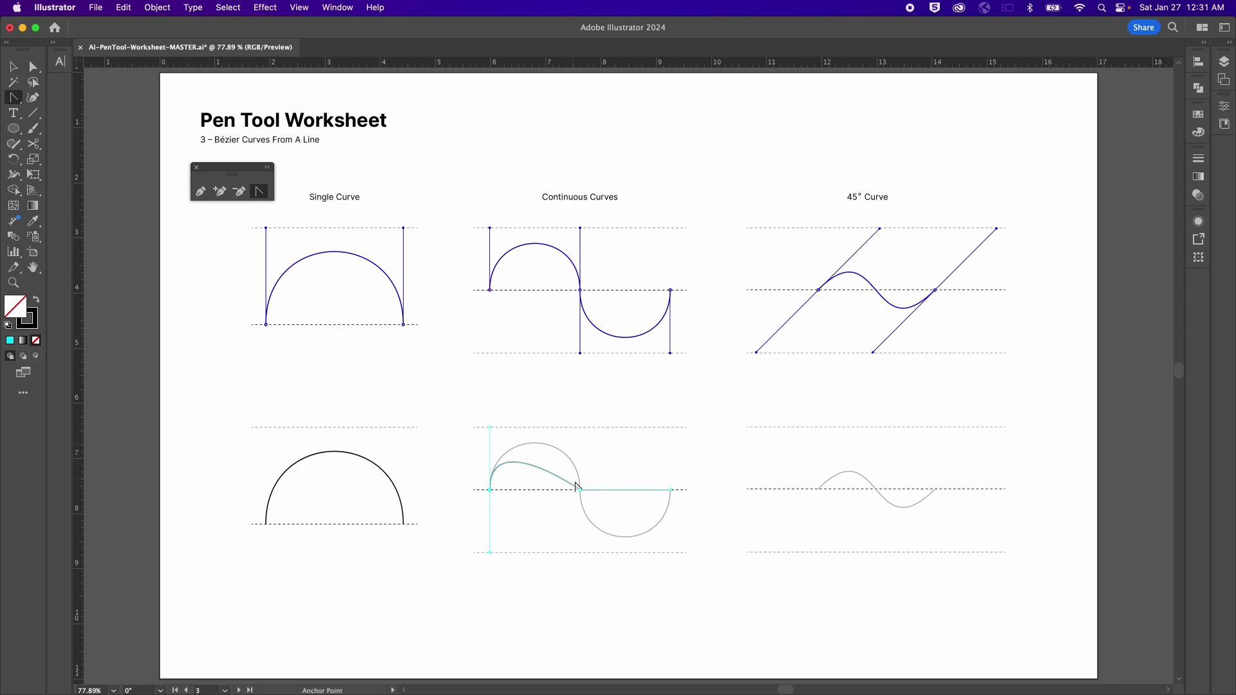
left_click_drag(580, 489, 580, 552)
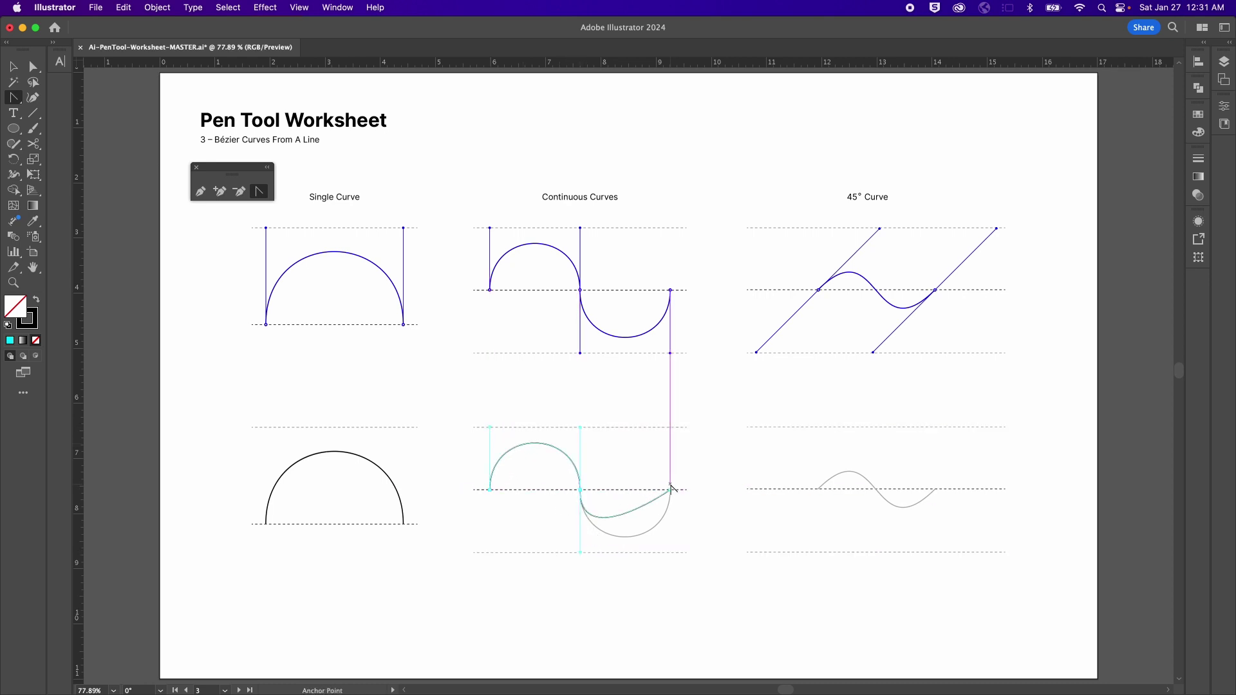
left_click_drag(671, 491, 671, 427)
key("v")
left_click(689, 448)
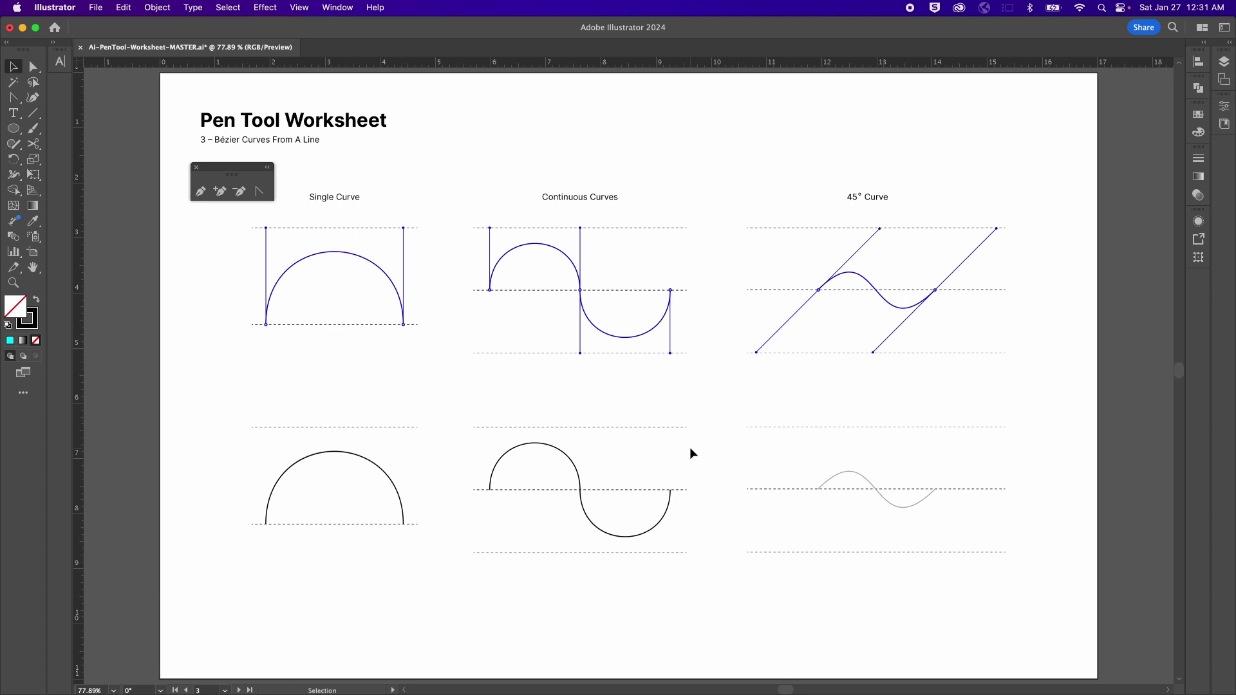
- Draw a straight Pen path along the lower 45° Curve baseline between the two ends of the wave
key("p")
left_click(817, 490)
left_click(935, 490)
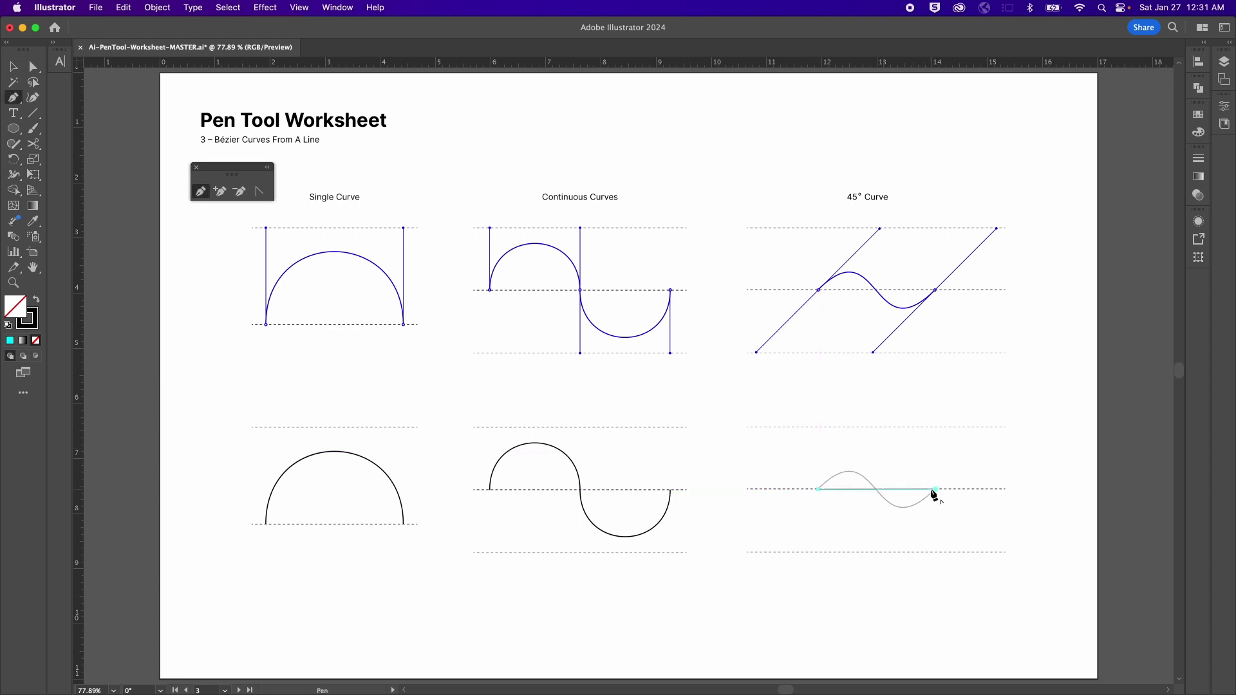
- Bend the 45° Curve line into the wave with the Anchor Point tool, pulling both ends' handles diagonally to the upper dashed line, and deselect it
left_click(259, 191)
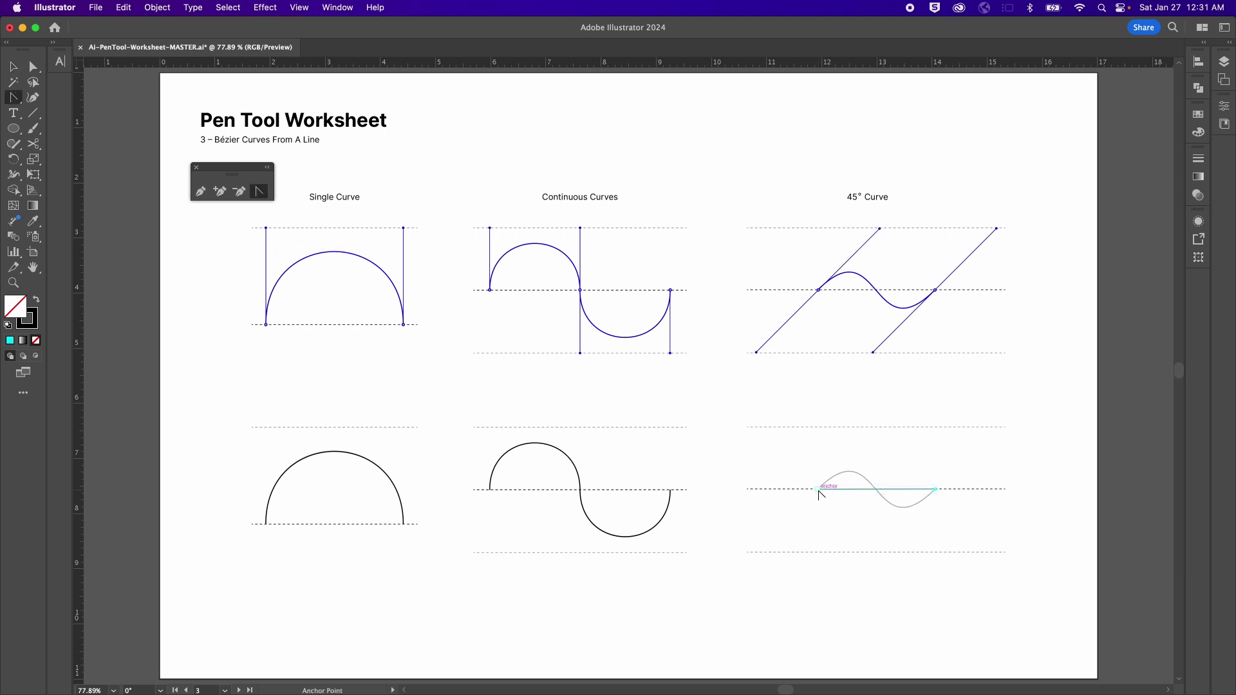
left_click_drag(818, 491, 878, 427)
left_click_drag(936, 490, 995, 429)
key("v")
left_click(1056, 435)
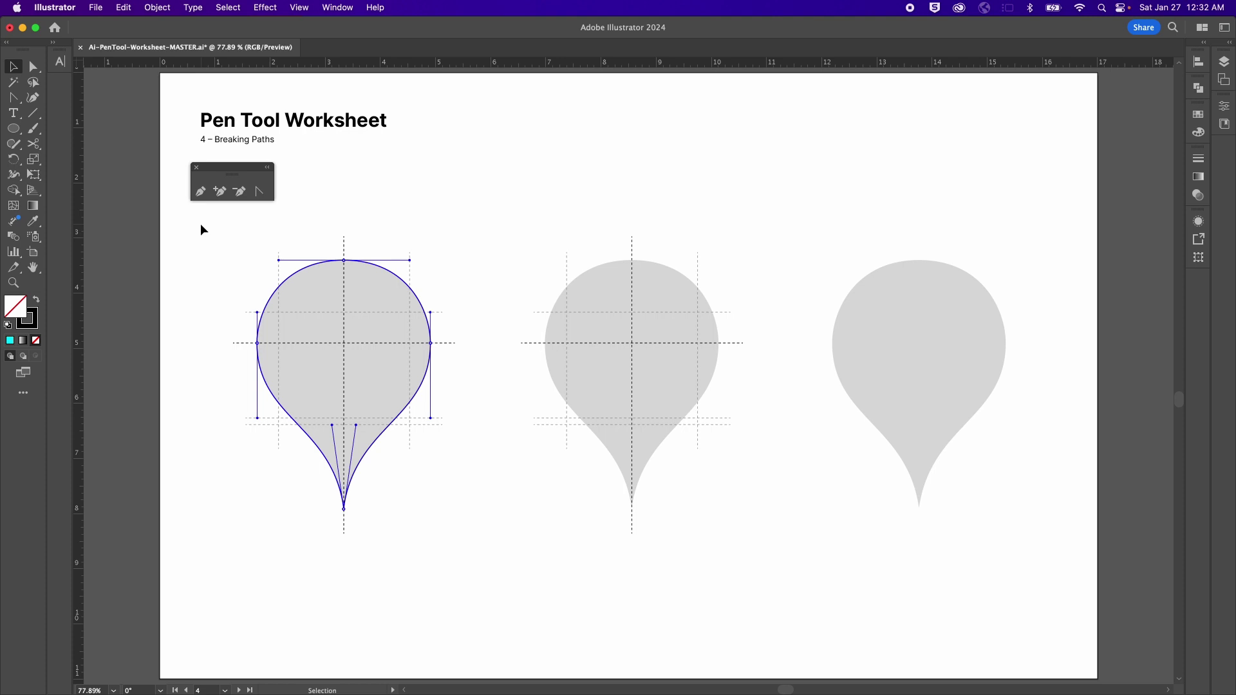
- Start tracing the middle teardrop with a left anchor handled up to the dashed guide and a top anchor handled horizontally to the right guide
key("p")
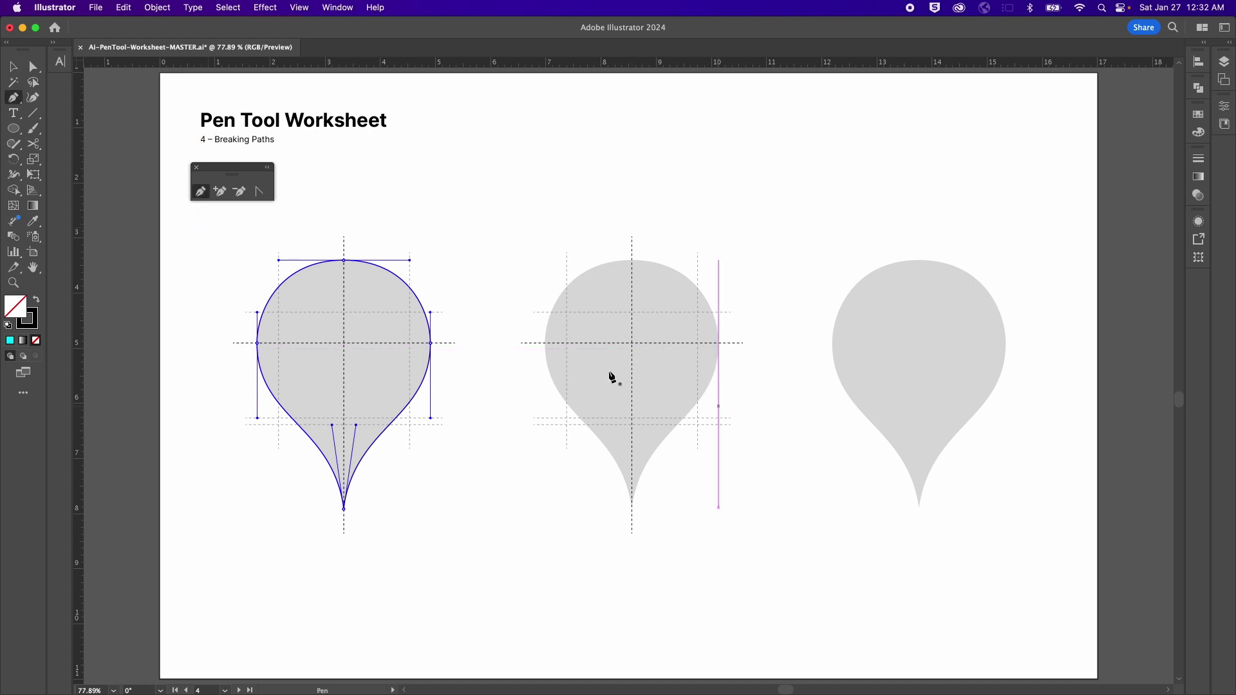
left_click(546, 343)
mouse_move(545, 323)
left_mouse_down()
mouse_move(549, 285)
mouse_move(544, 314)
left_mouse_up()
key("shift")
left_click_drag(546, 310, 546, 313)
left_click_drag(631, 261, 698, 262)
key("shift")
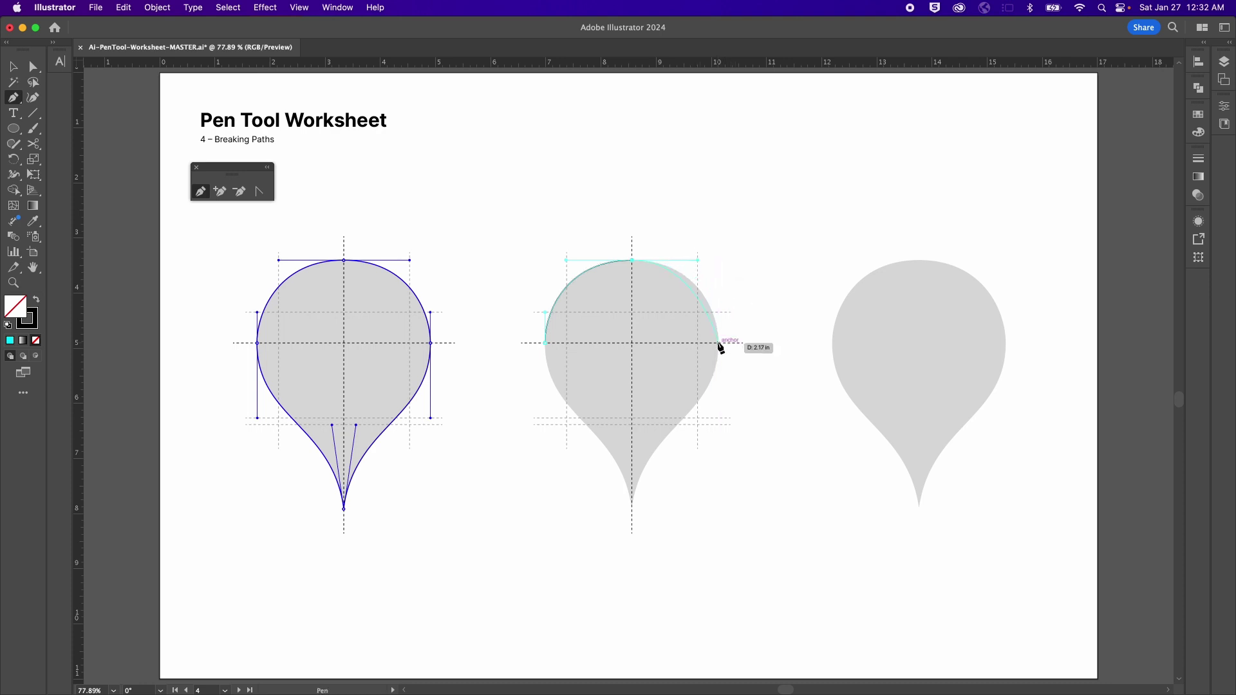
- Add the teardrop's right and tip anchors with handles set to the guides, close the path at the left anchor, and deselect it
left_click_drag(719, 344, 719, 419)
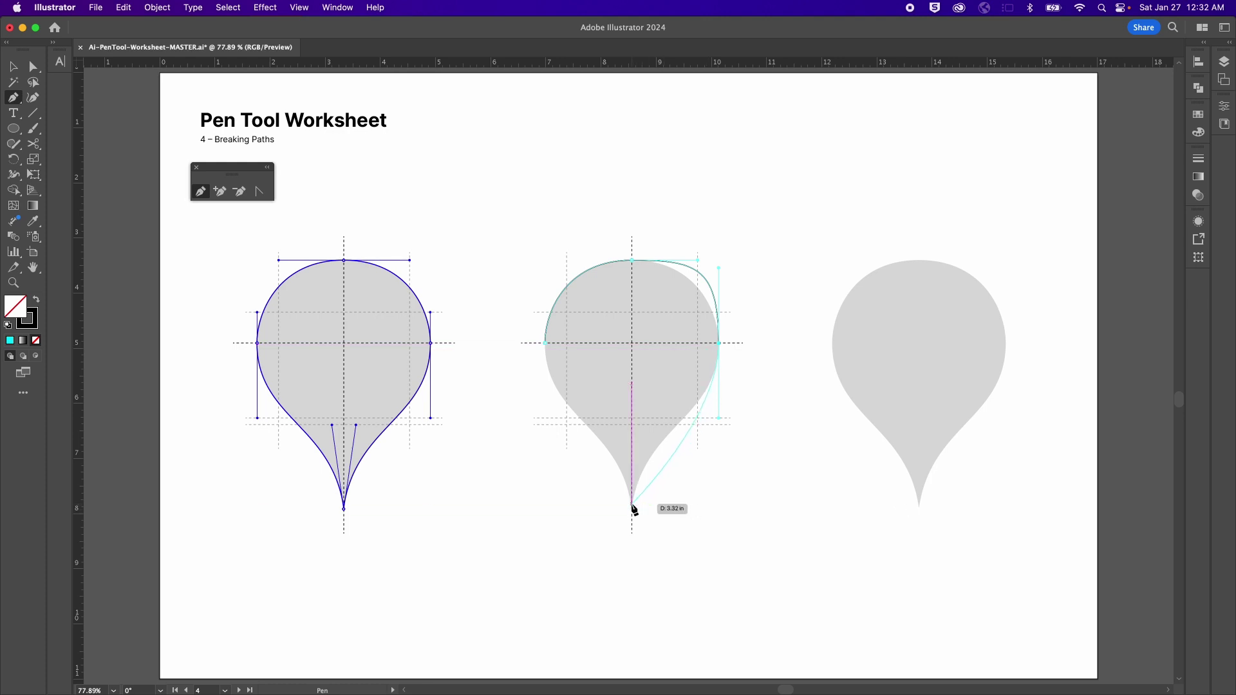
left_click_drag(632, 504, 617, 582)
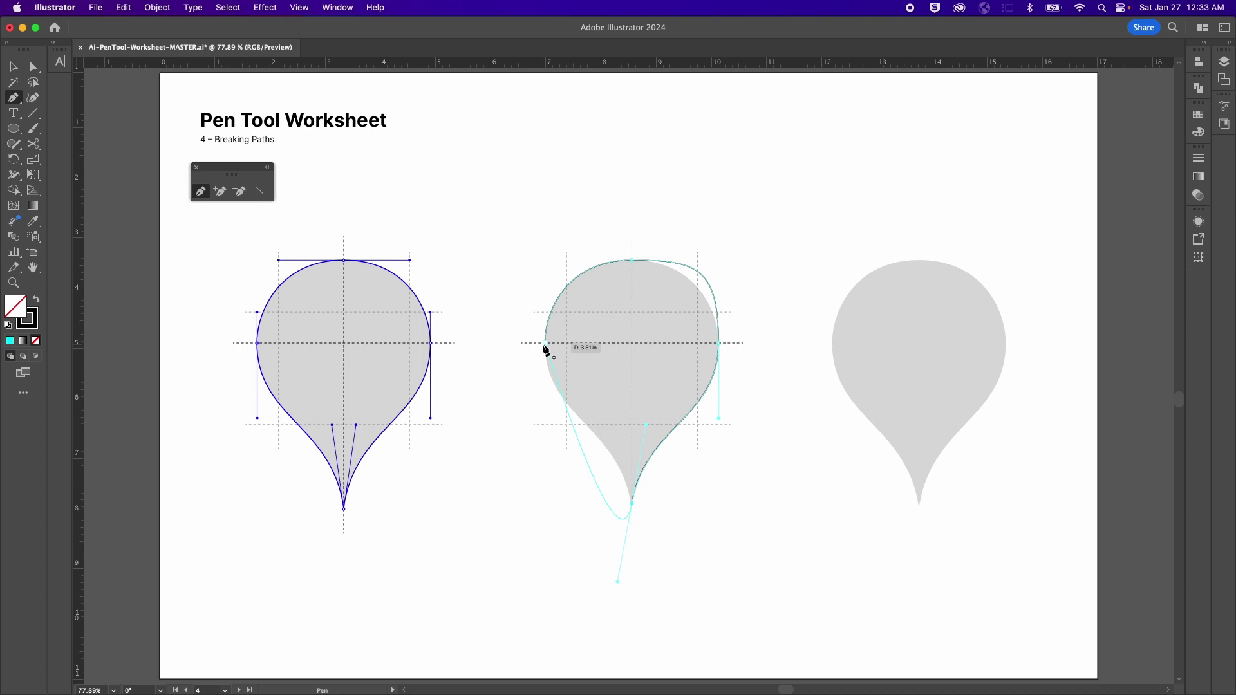
left_click_drag(545, 343, 545, 268)
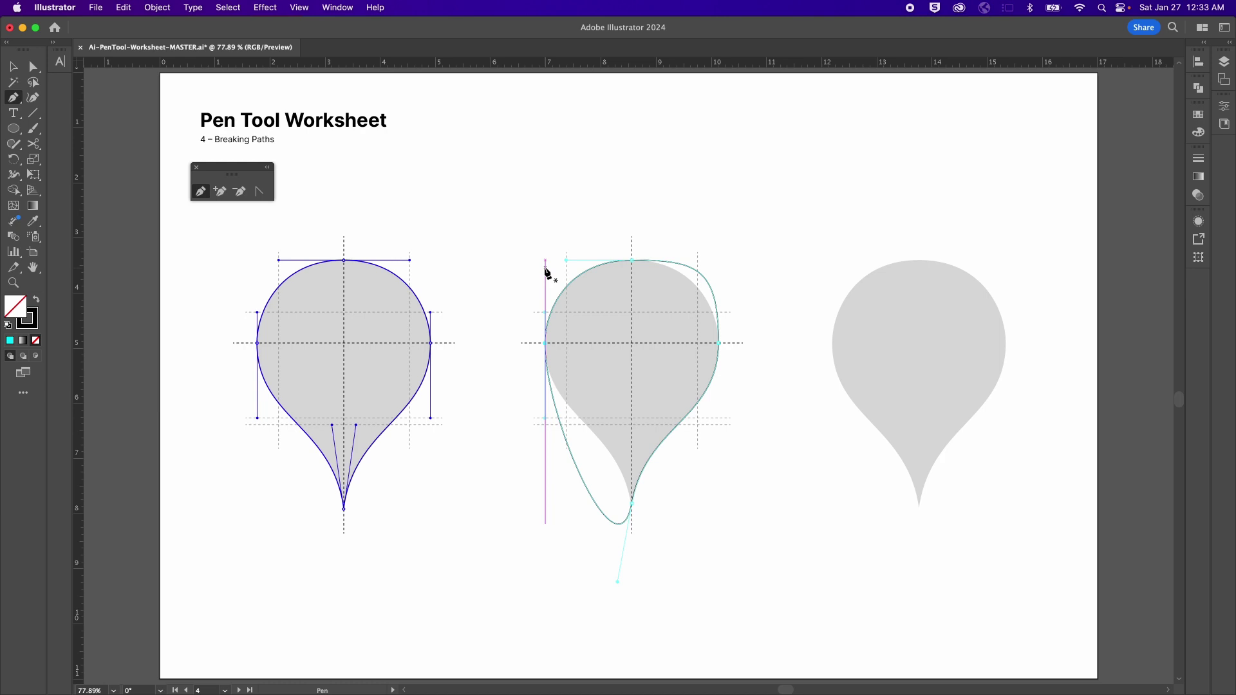
key("a")
left_click(732, 264)
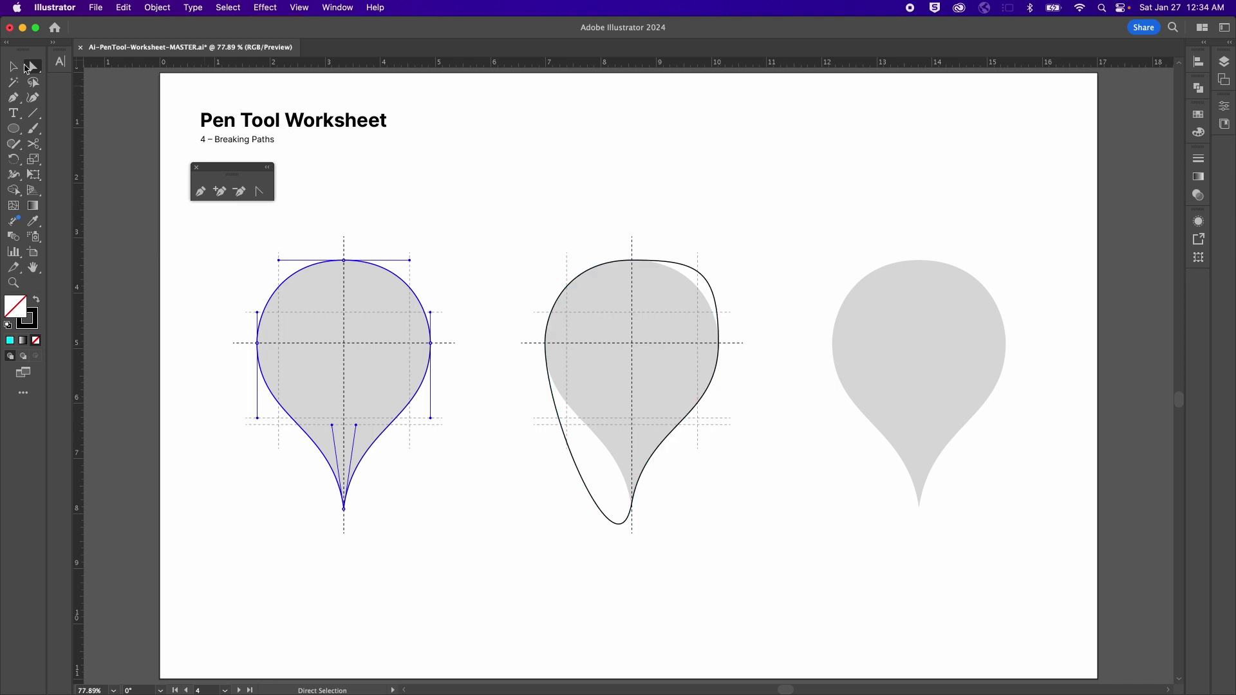
- Try swinging the upper handle of the teardrop's right anchor outward with Direct Selection, and undo the change
left_click(719, 343)
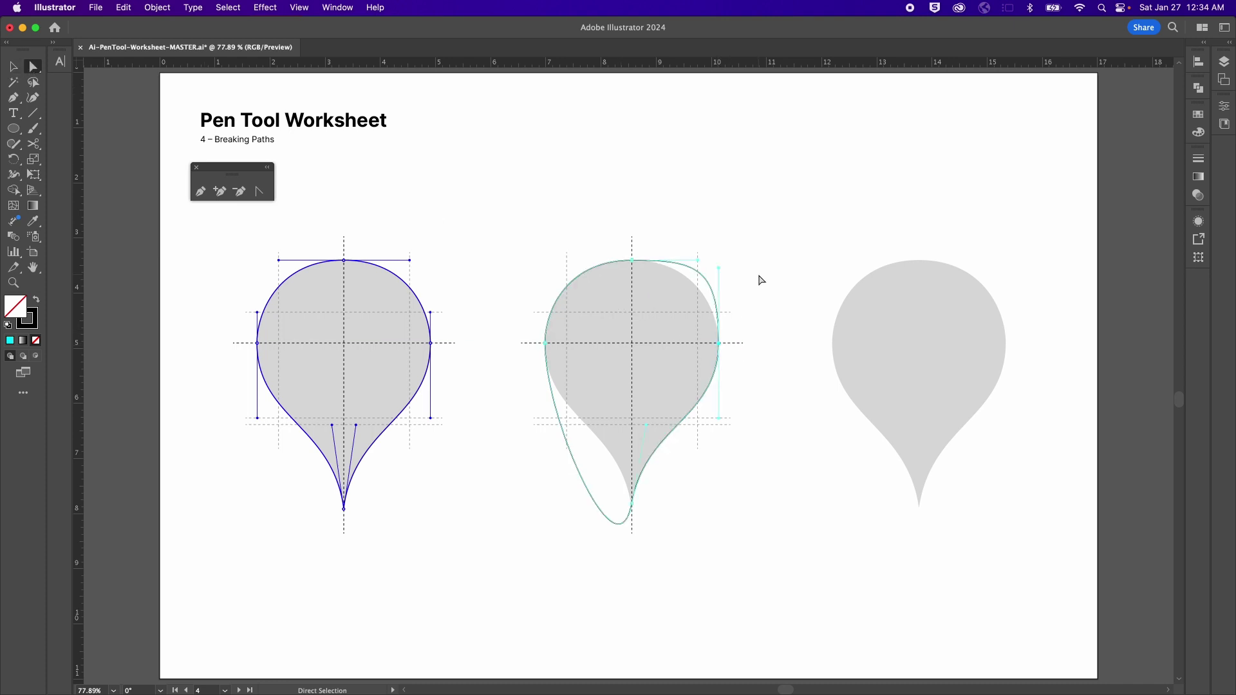
left_click_drag(722, 271, 772, 301)
key("super+z")
left_click(766, 271)
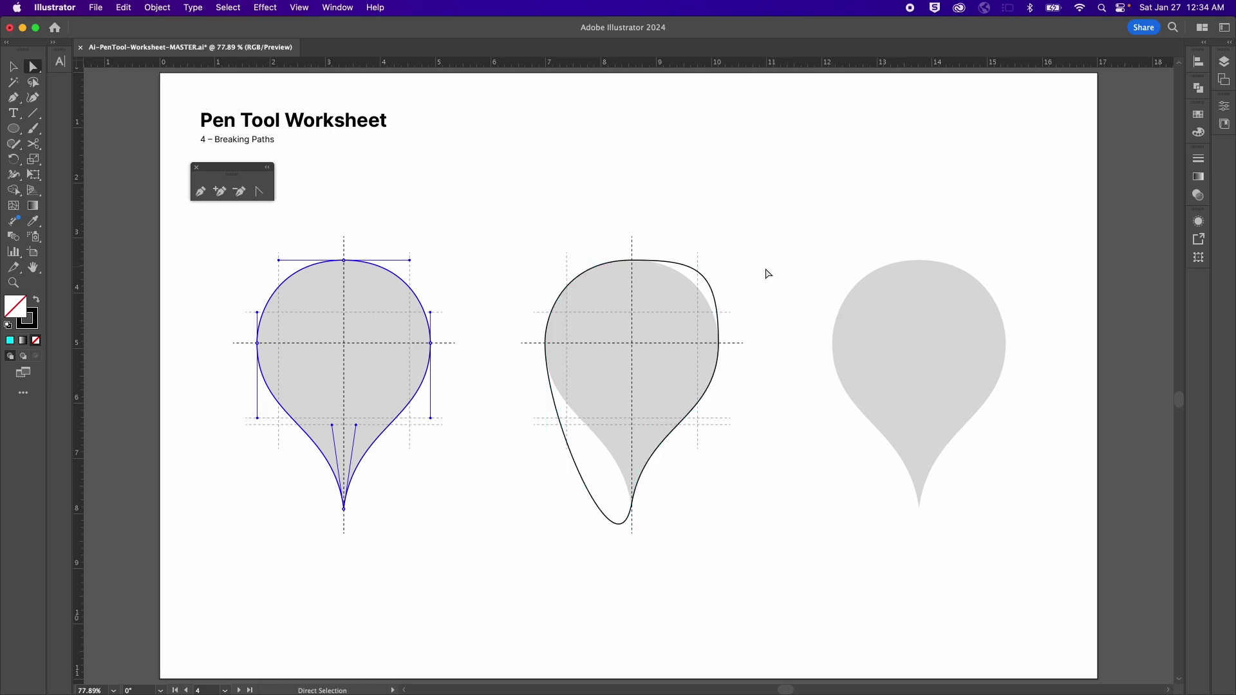
- Shorten only the upper handle of the teardrop's right anchor to the upper horizontal dashed guide, and deselect the path
left_click(718, 342)
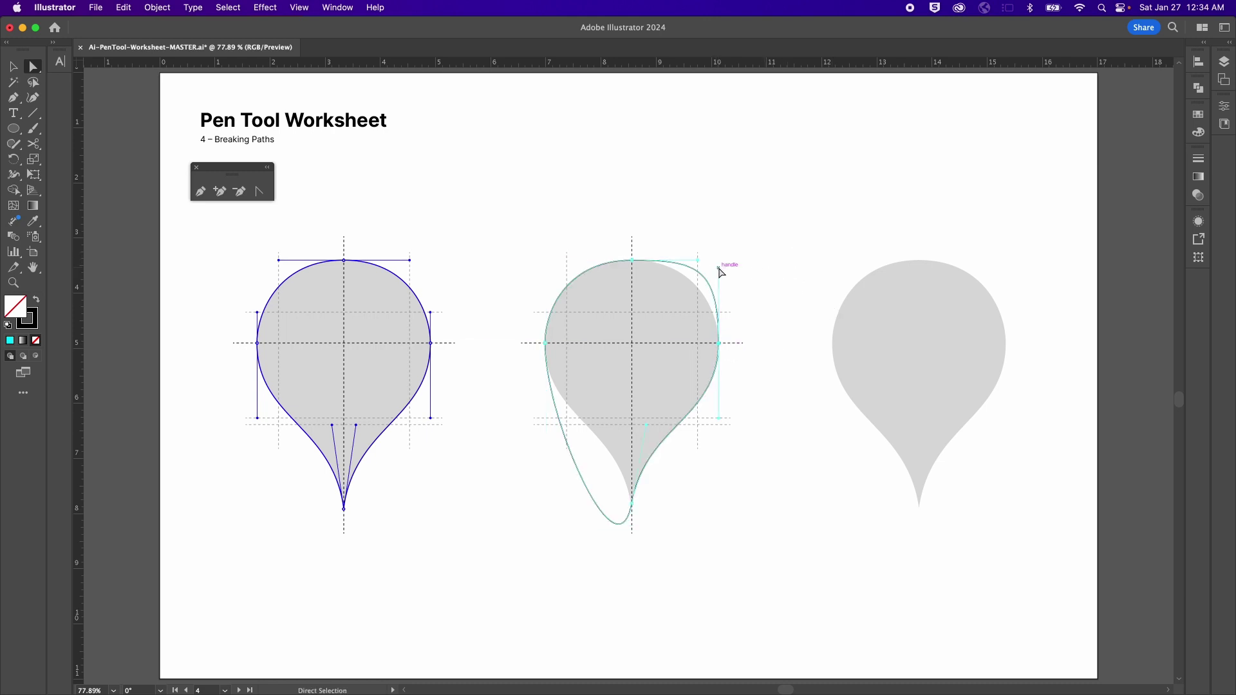
key("alt")
left_click_drag(719, 269, 720, 312)
left_click(766, 300)
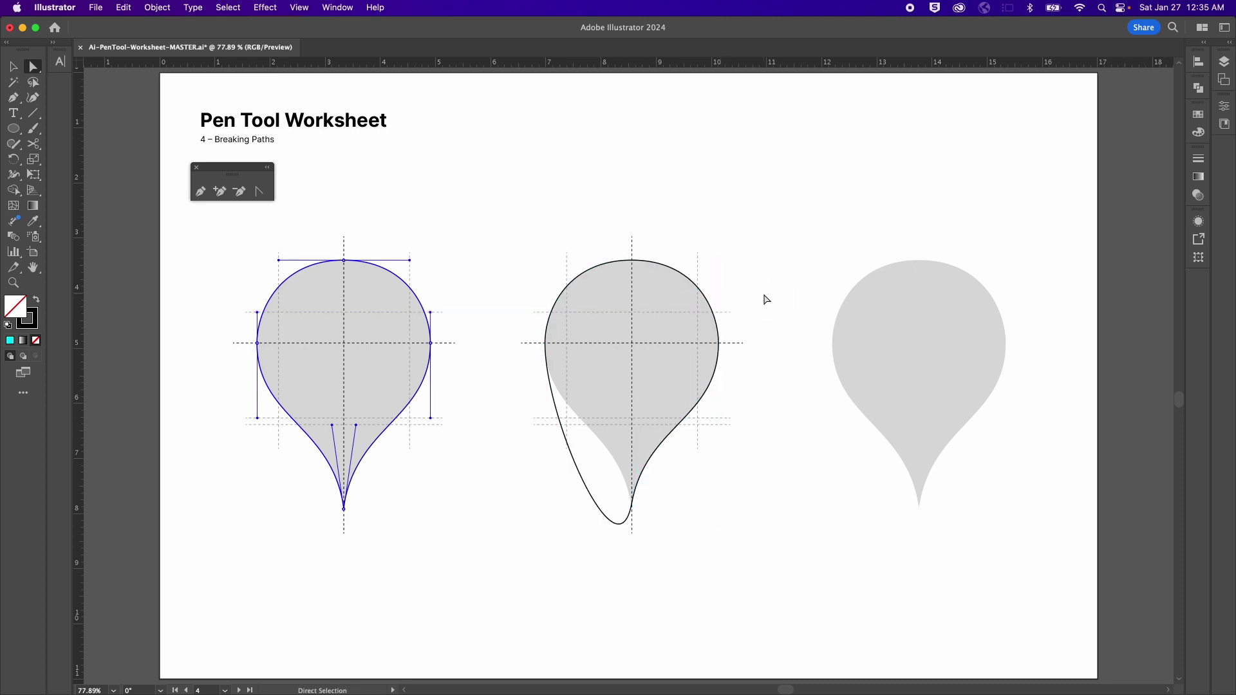
- Break the handles at the teardrop's tip, swinging the lower handle up to the lowest horizontal dashed guide to match the left side, and deselect the path
left_click(633, 507)
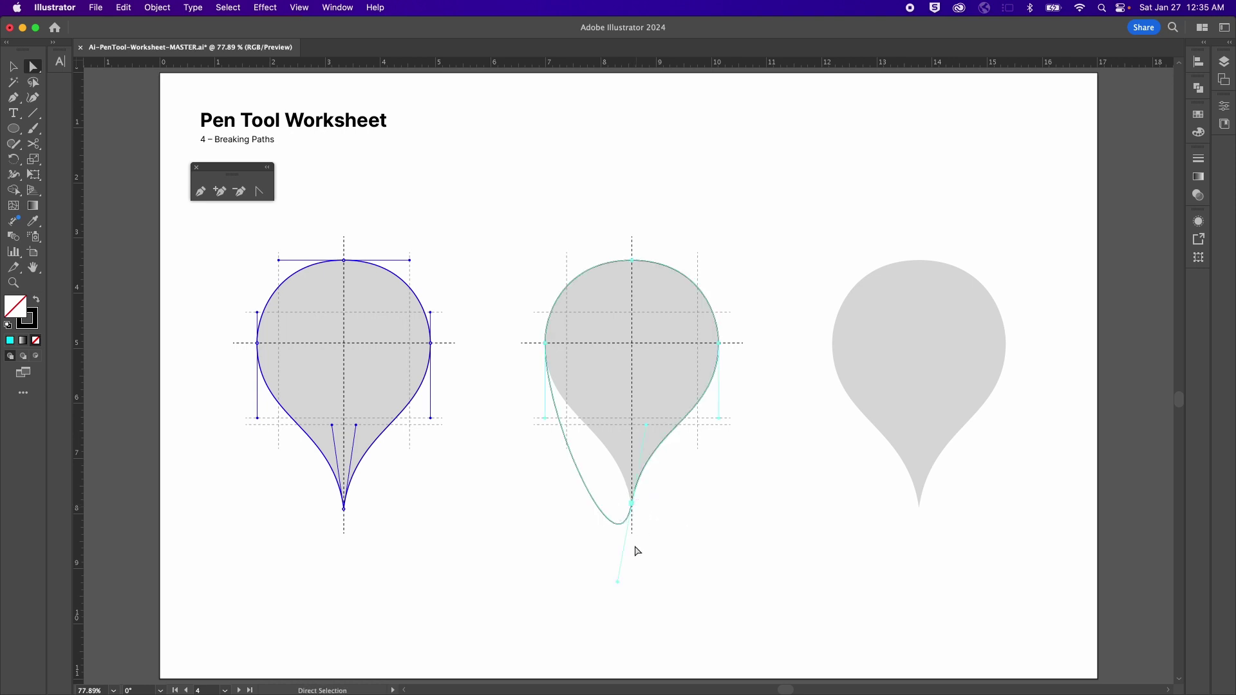
left_click(618, 582)
left_click_drag(620, 583, 617, 423)
left_click(712, 503)
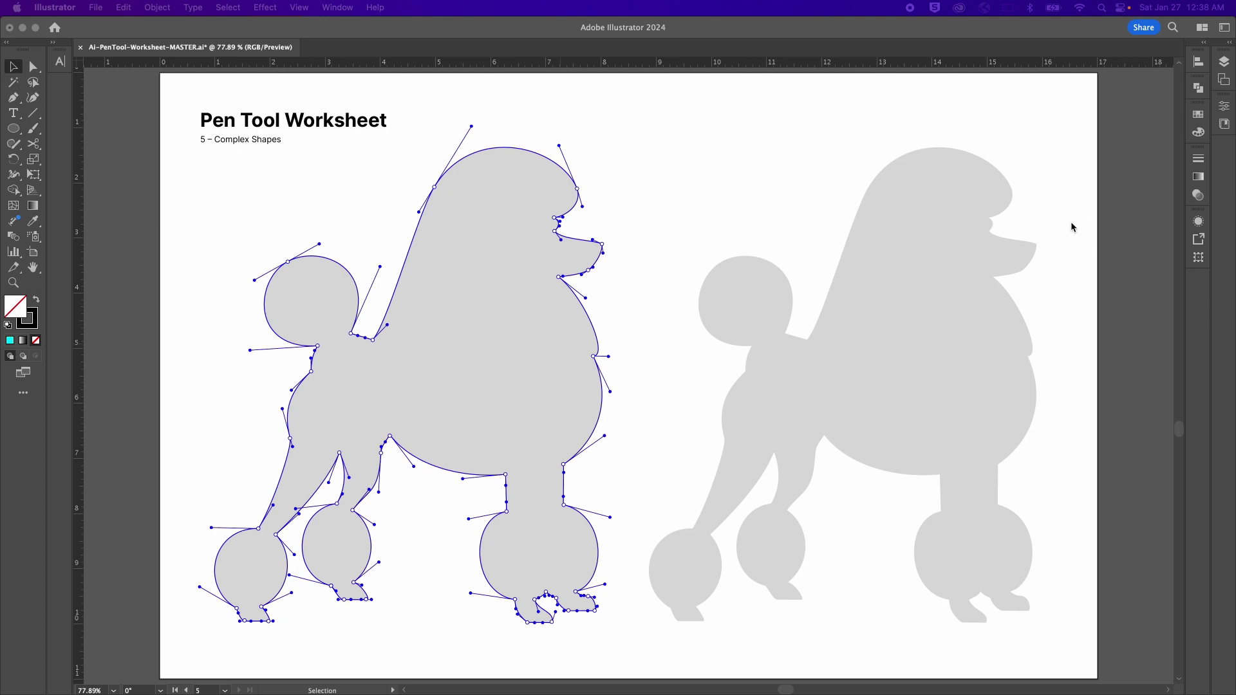
- Trace the right poodle's lower chest with a curved Pen segment from the notch below the neck fur to the top of the front leg
left_click(1074, 248)
key("z")
left_click_drag(1071, 219, 904, 601)
key("p")
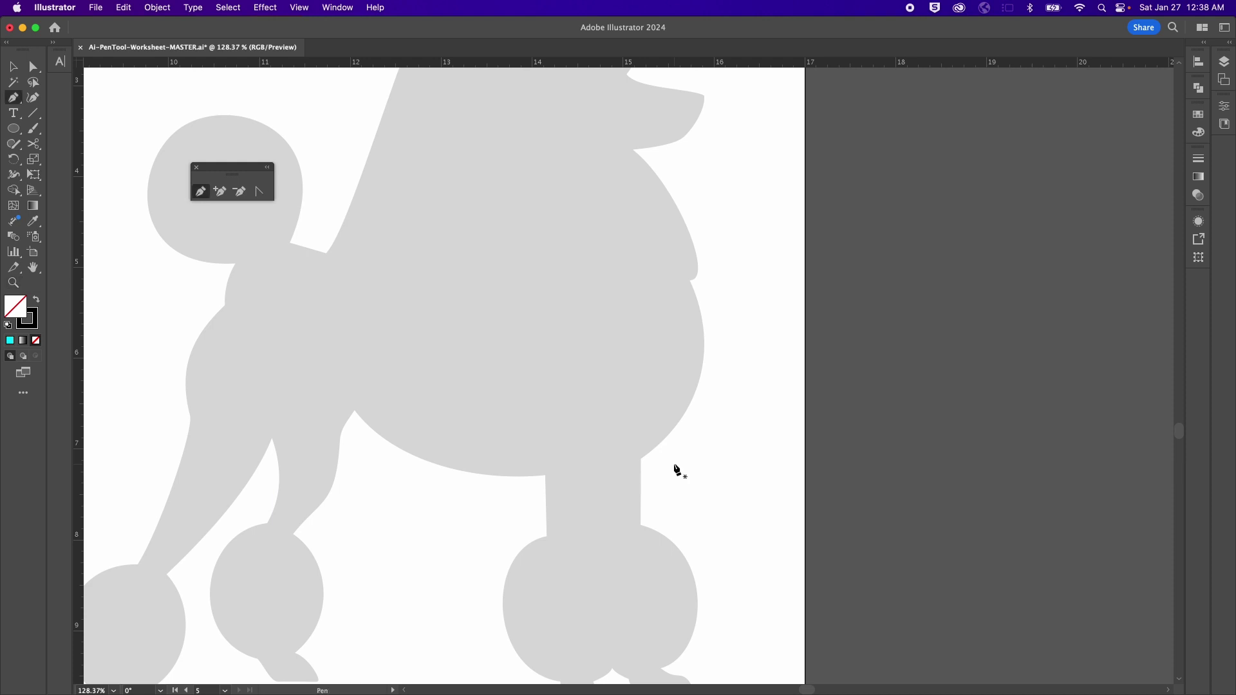
left_click(689, 279)
left_click_drag(690, 281, 725, 338)
left_click(641, 459)
left_click_drag(642, 459, 582, 496)
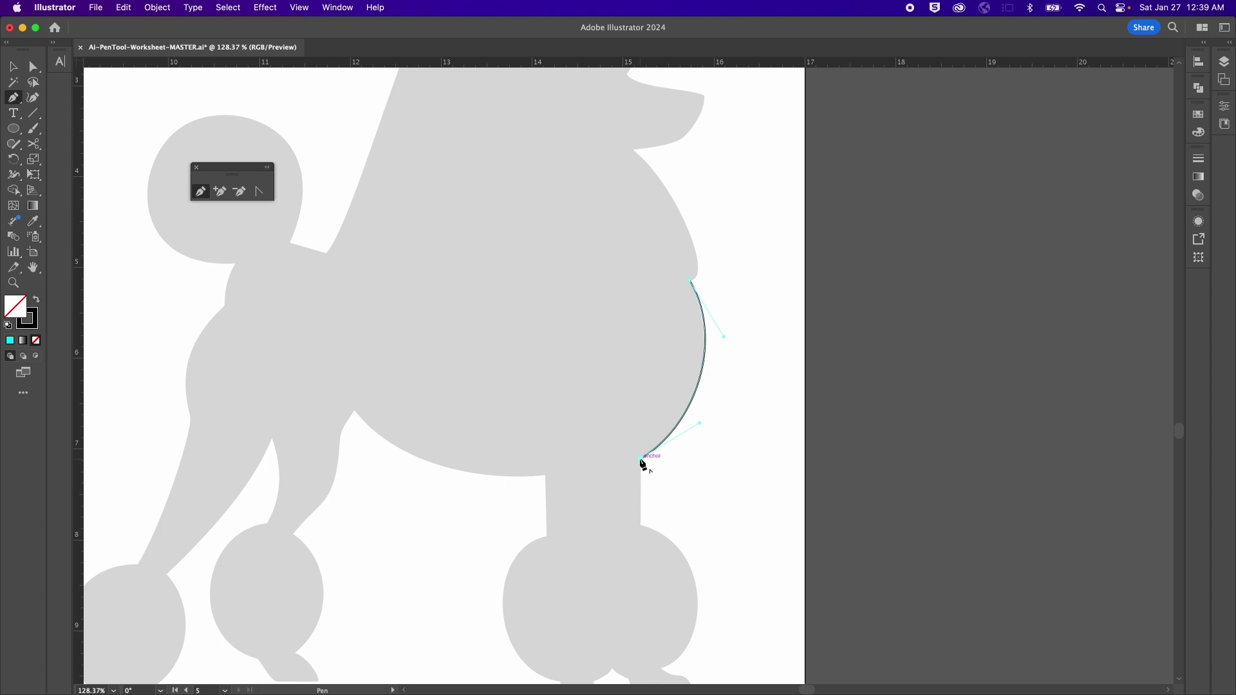
- Try drawing a straight segment down the front leg to the top of the ankle pom-pom, and undo it
left_click(640, 525)
scroll(643, 530, "down", 3)
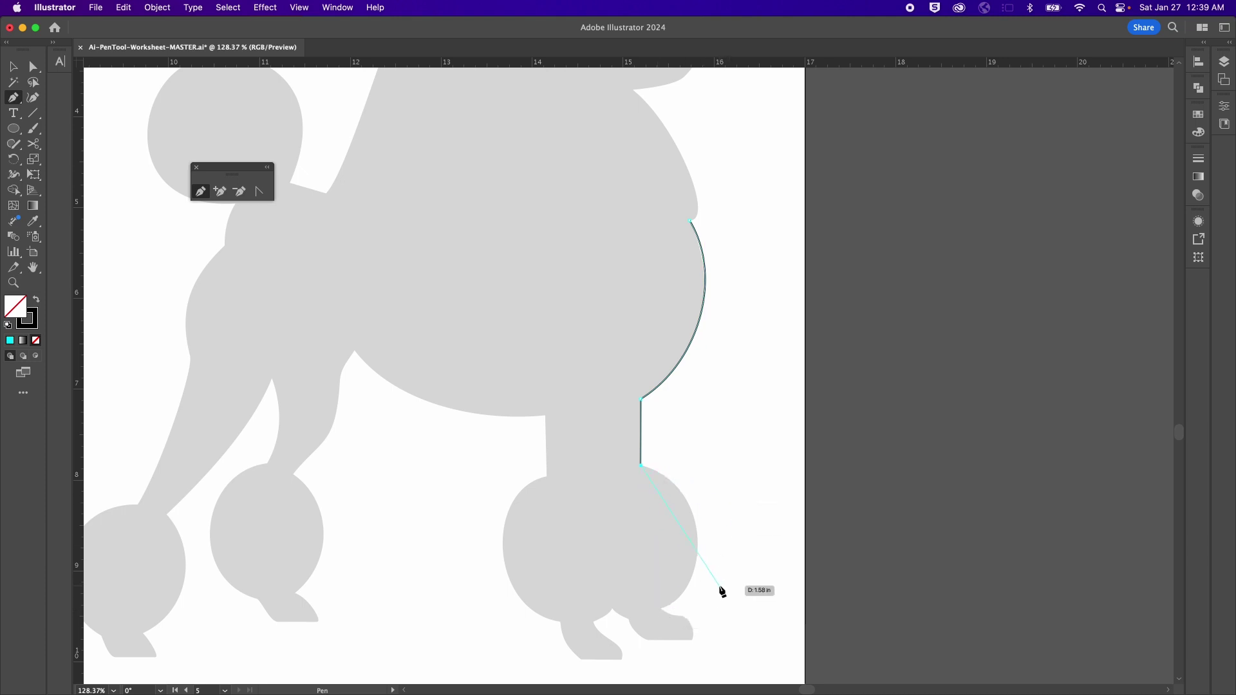
key("super+z")
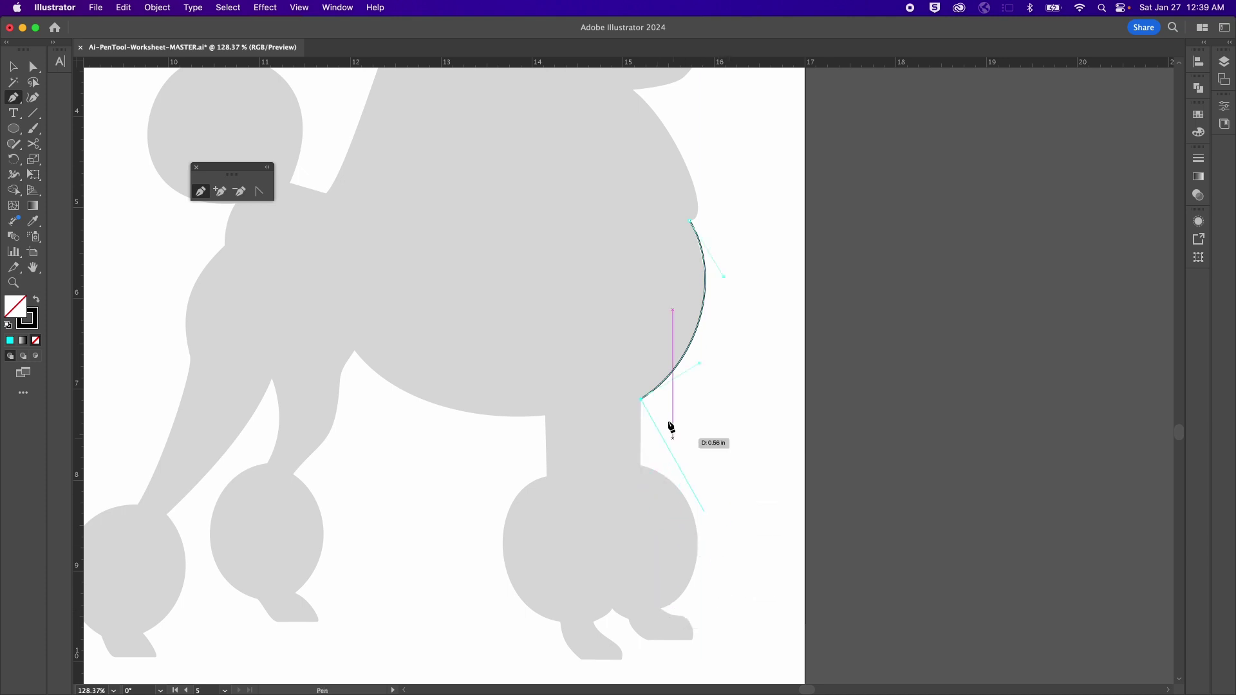
- Trace a straight segment down the right poodle's front leg and a curve around the outside of its ankle pom-pom to the paw
left_click(641, 465)
left_click_drag(641, 466, 726, 465)
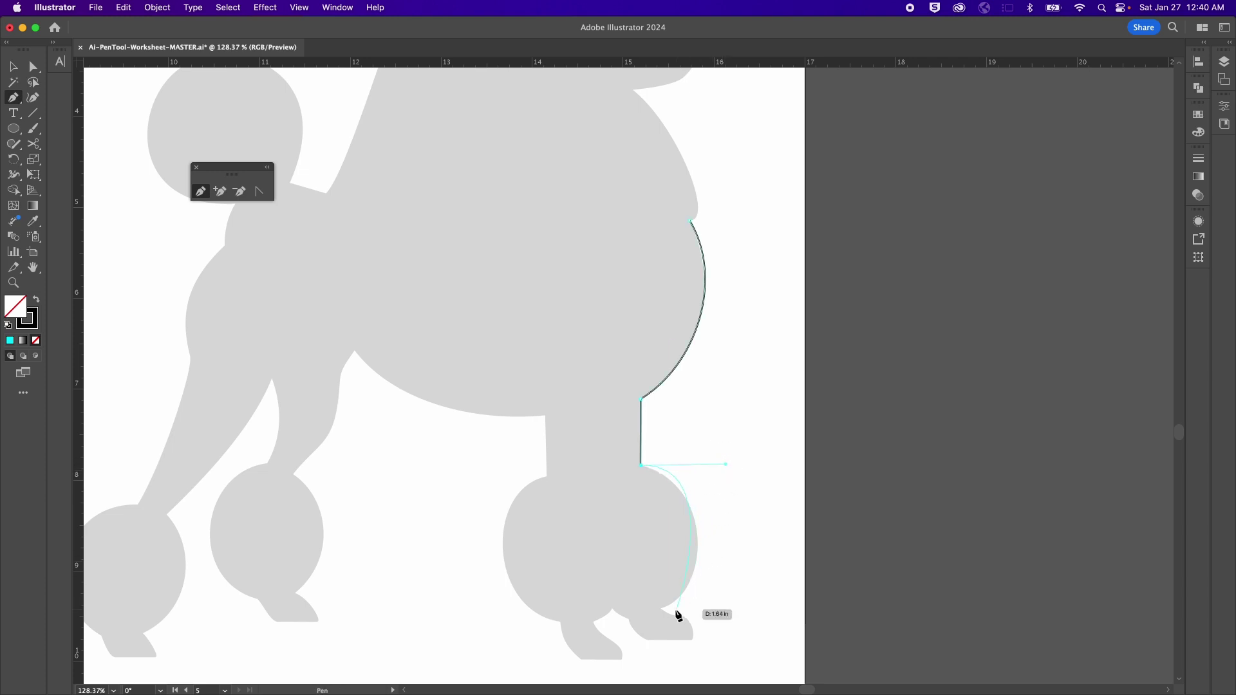
left_click_drag(663, 610, 606, 618)
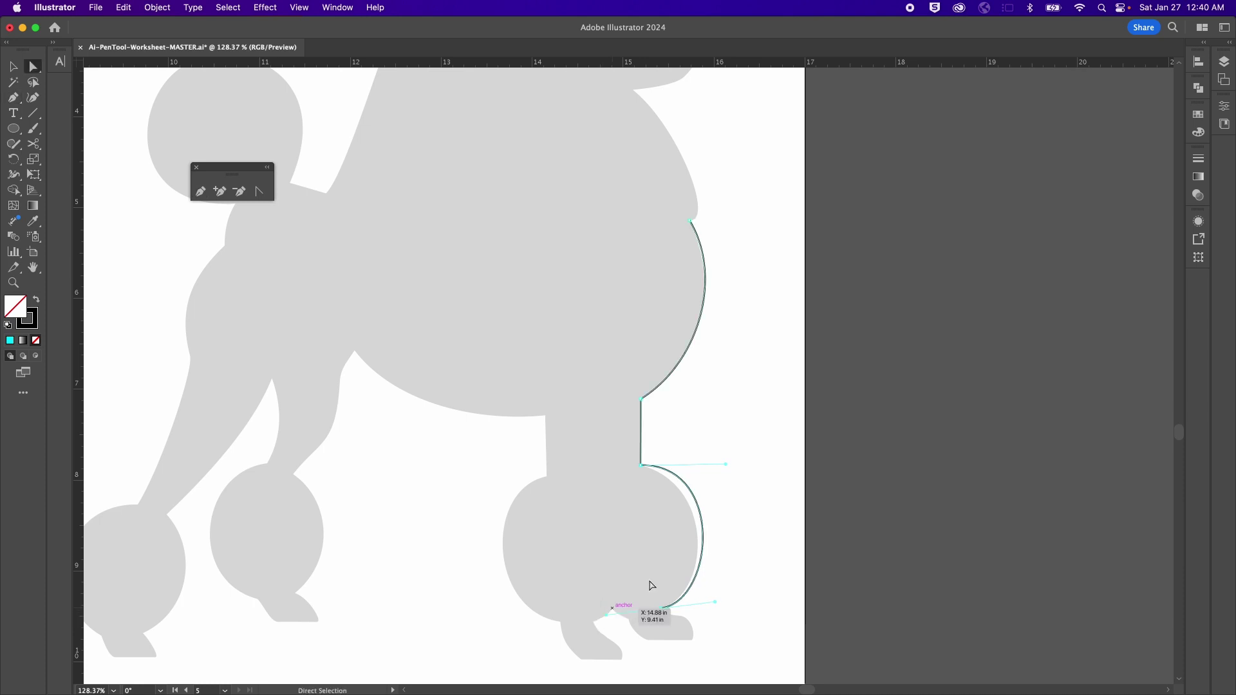
- Adjust the upper and lower handles of the ankle pom-pom curve to fit the silhouette, and deselect the path
left_click(33, 68)
left_click_drag(726, 464, 710, 484)
left_click_drag(715, 603, 717, 593)
left_click(754, 592)
- Continue the path from the pom-pom over the top of the front paw and around its toe, adding a straight sole to the heel
key("z")
left_click_drag(584, 560, 740, 674)
key("v")
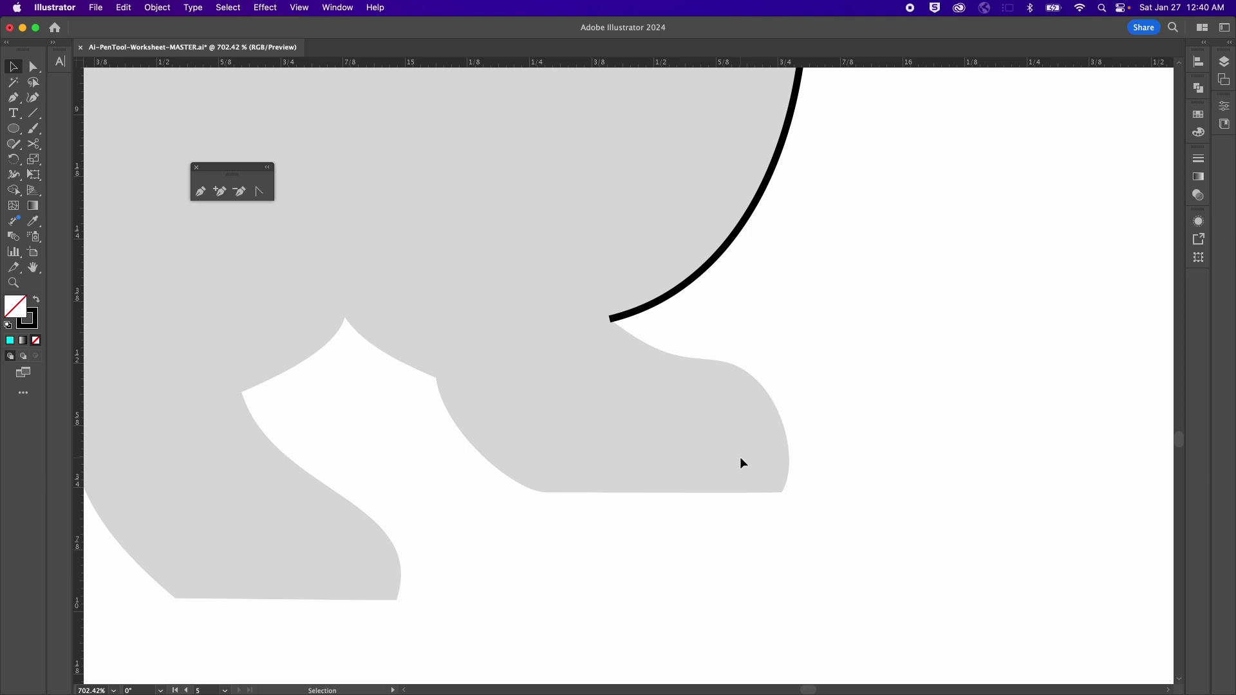
key("p")
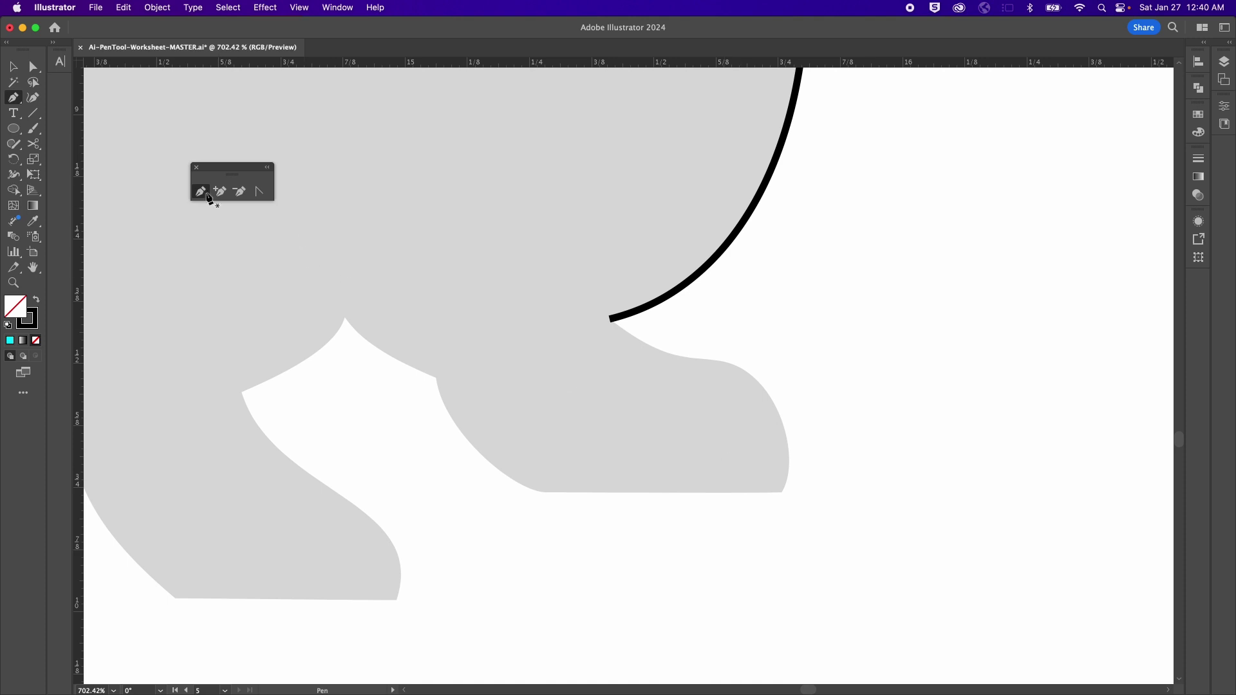
left_click(611, 319)
left_click_drag(577, 373, 635, 443)
left_click_drag(636, 443, 658, 379)
left_click_drag(736, 365, 775, 388)
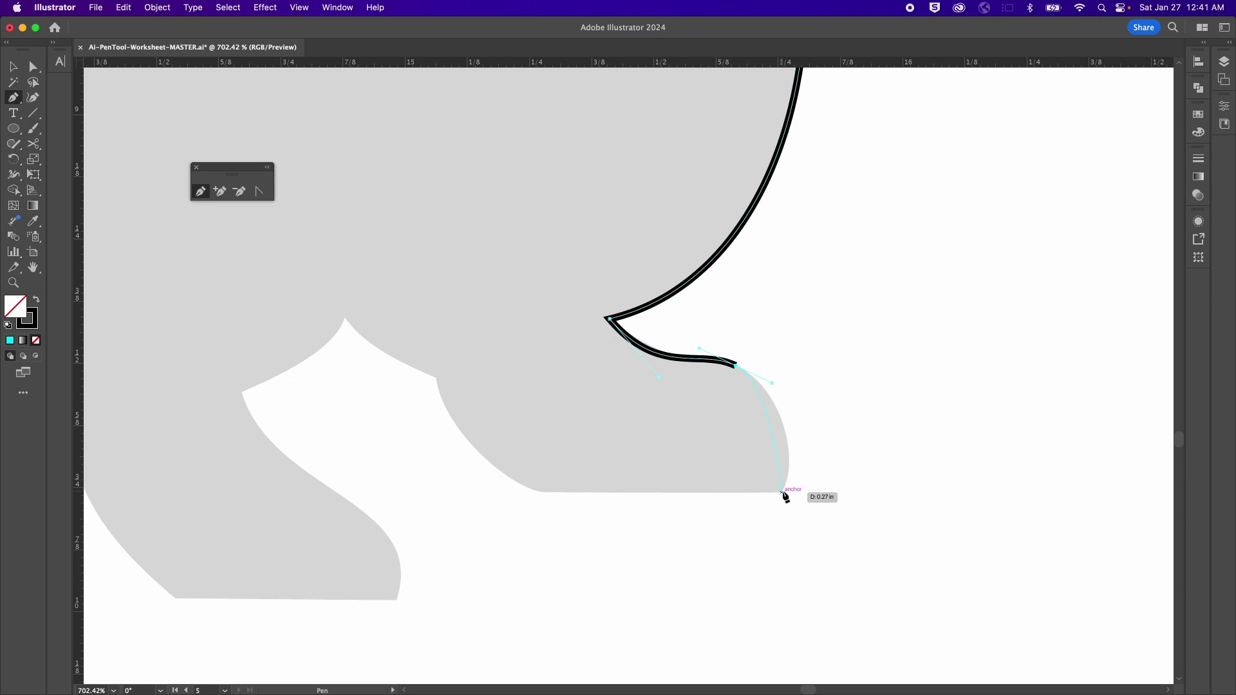
left_click_drag(782, 493, 759, 543)
left_click_drag(622, 510, 665, 515)
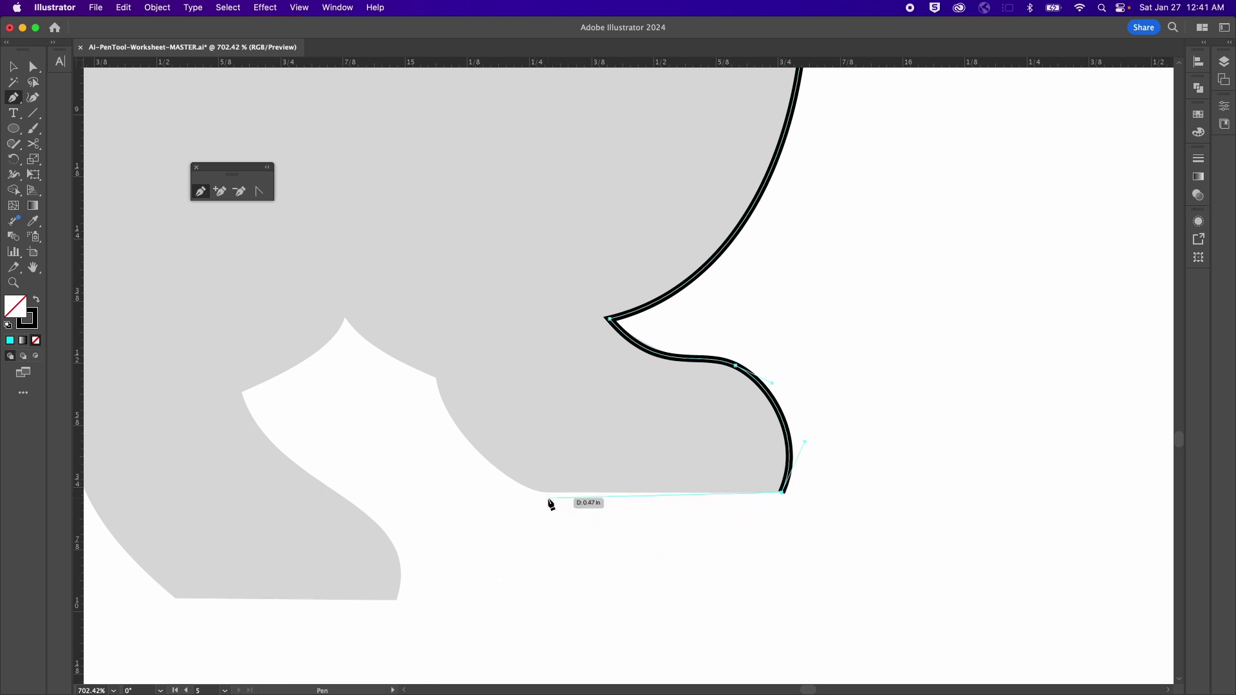
left_click(544, 493)
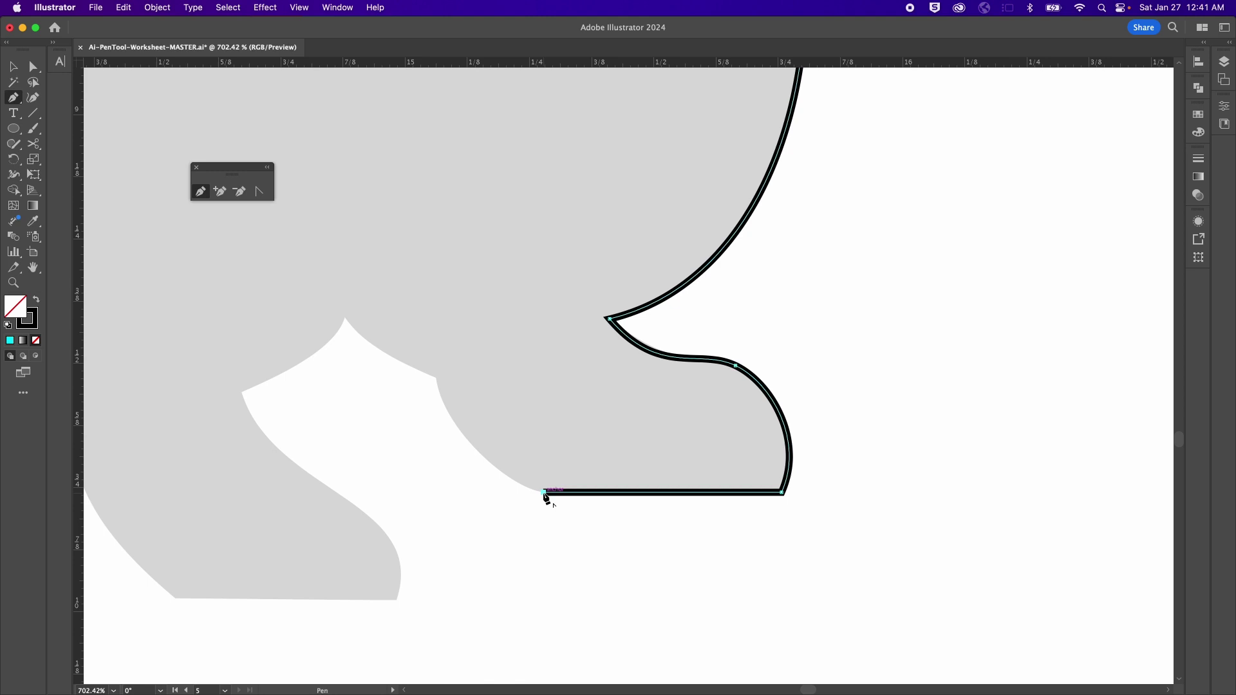
- Trace curved segments up the heel, to the peak between the paws and down to the second paw, breaking the handles at each corner
left_click_drag(544, 493, 427, 460)
left_click(438, 380)
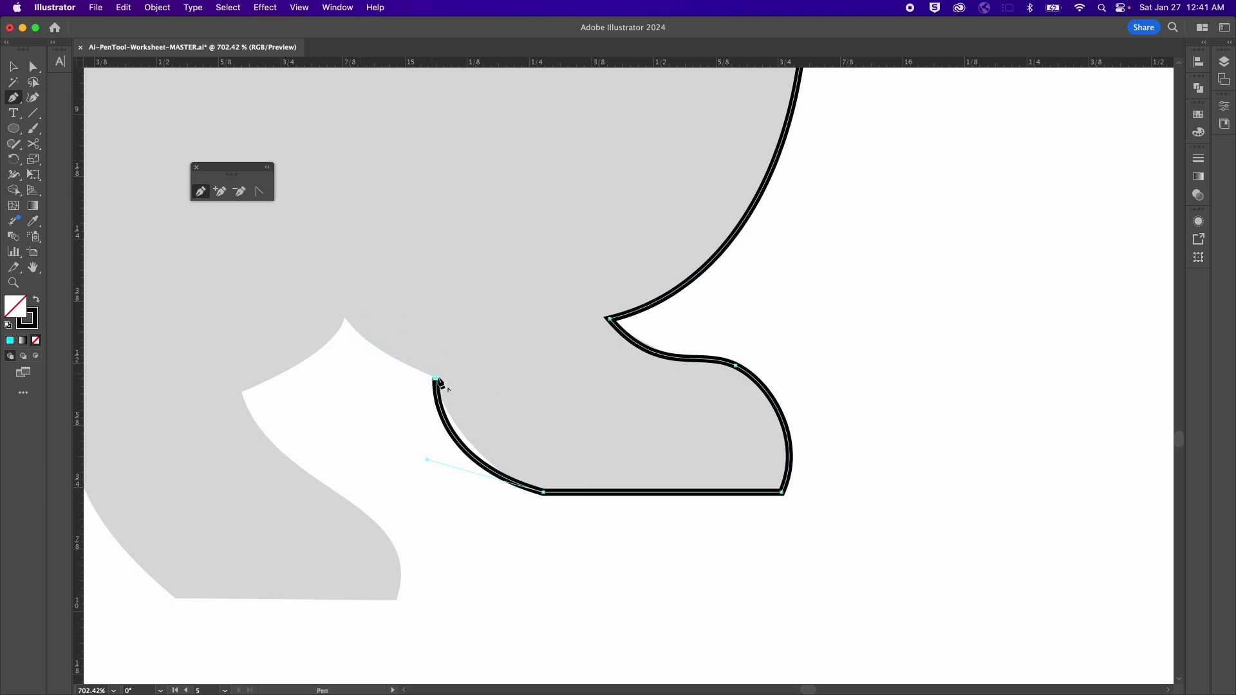
left_click_drag(437, 379, 392, 378)
left_click(345, 318)
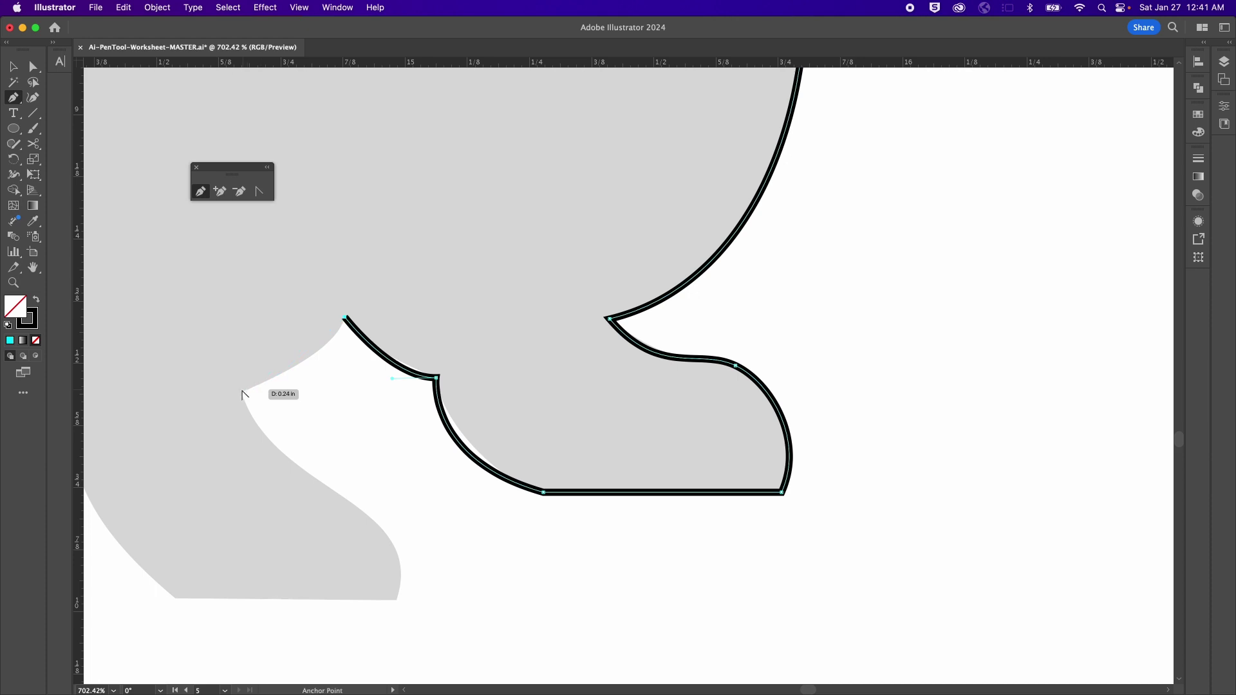
left_click_drag(346, 319, 331, 358)
left_click(243, 392)
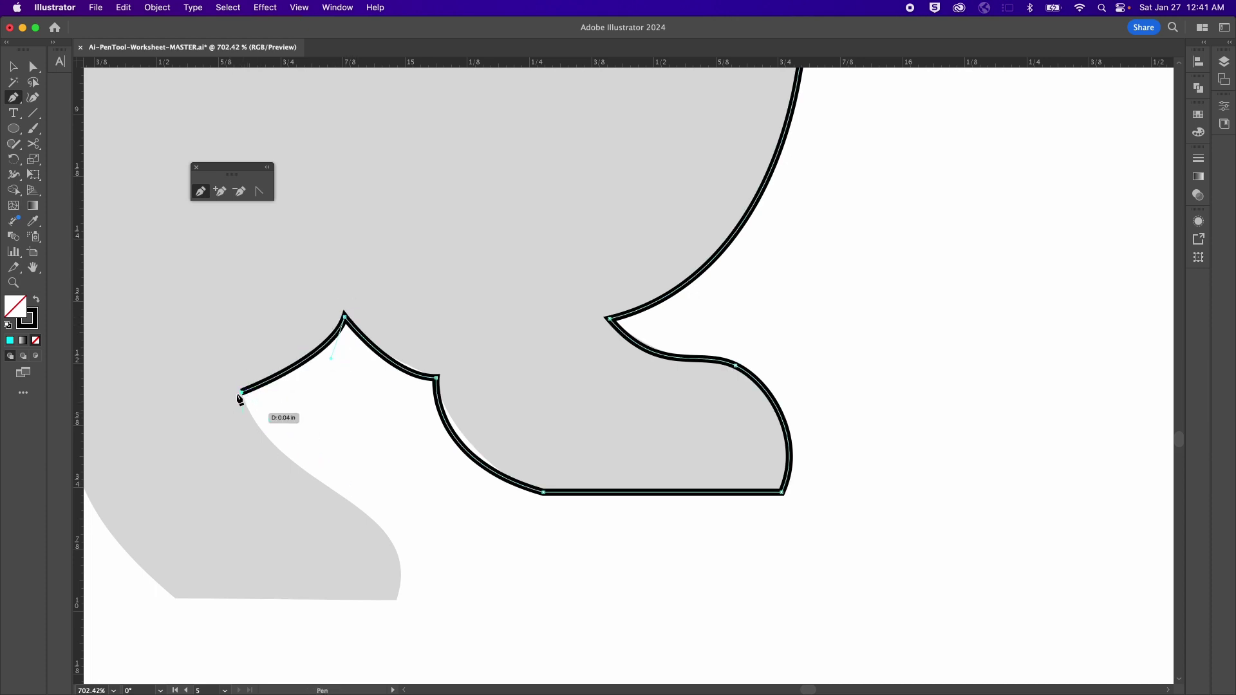
- Trace the upper edge of the second paw to midway along its S-curve, and reposition the handle at its starting corner
left_click_drag(242, 392, 281, 441)
mouse_move(347, 500)
left_mouse_down()
mouse_move(463, 582)
mouse_move(433, 569)
left_mouse_up()
key("a")
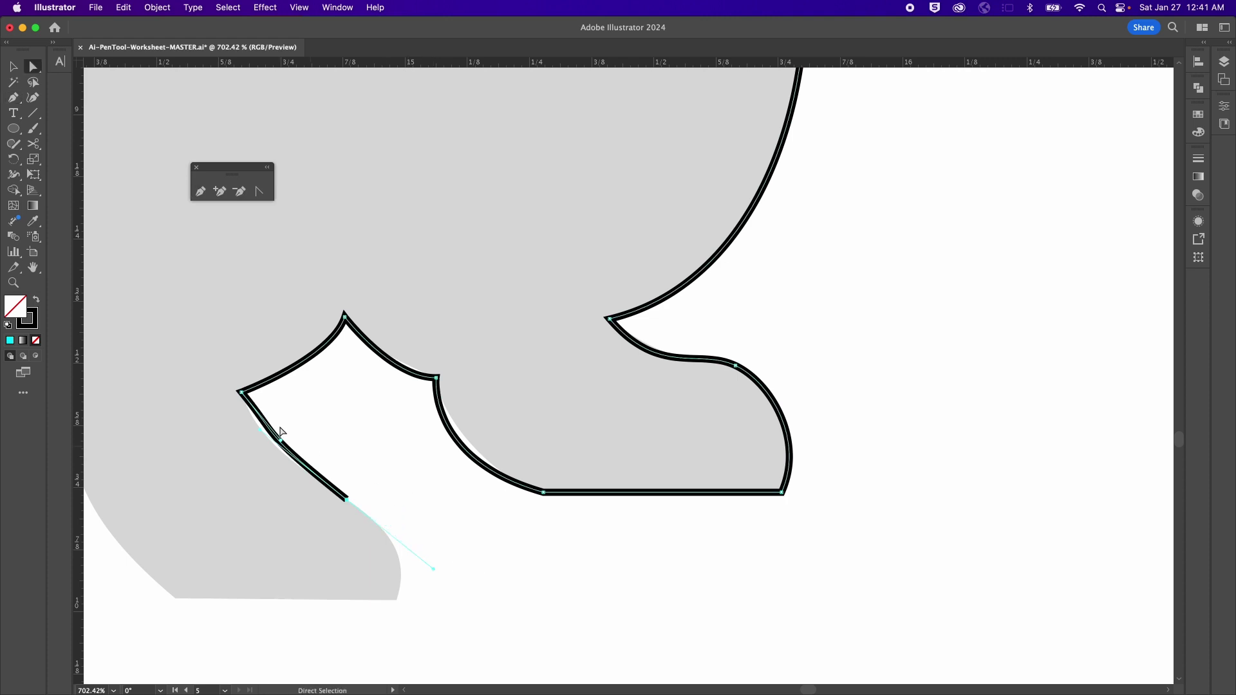
left_click_drag(281, 441, 286, 467)
- Trace the front of the right poodle's head fur with a new curved Pen segment ending at the notch above the eye
key("super+0")
key("p")
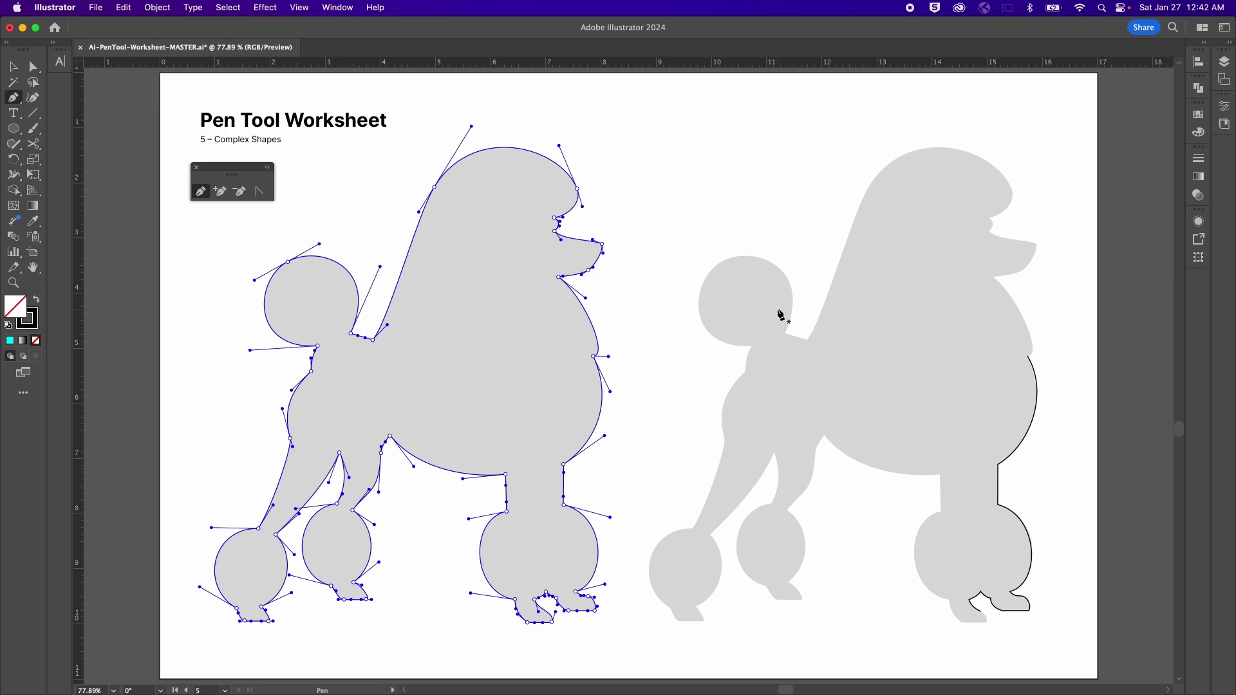
key("z")
left_click_drag(1085, 139, 898, 331)
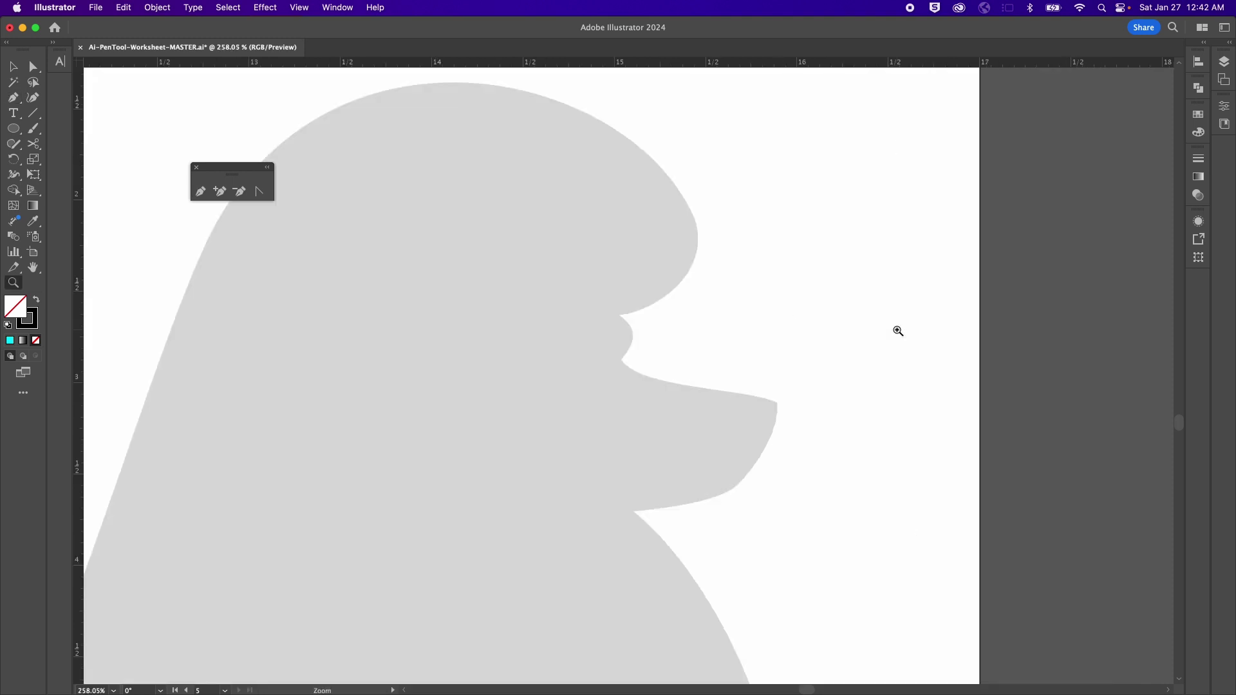
key("p")
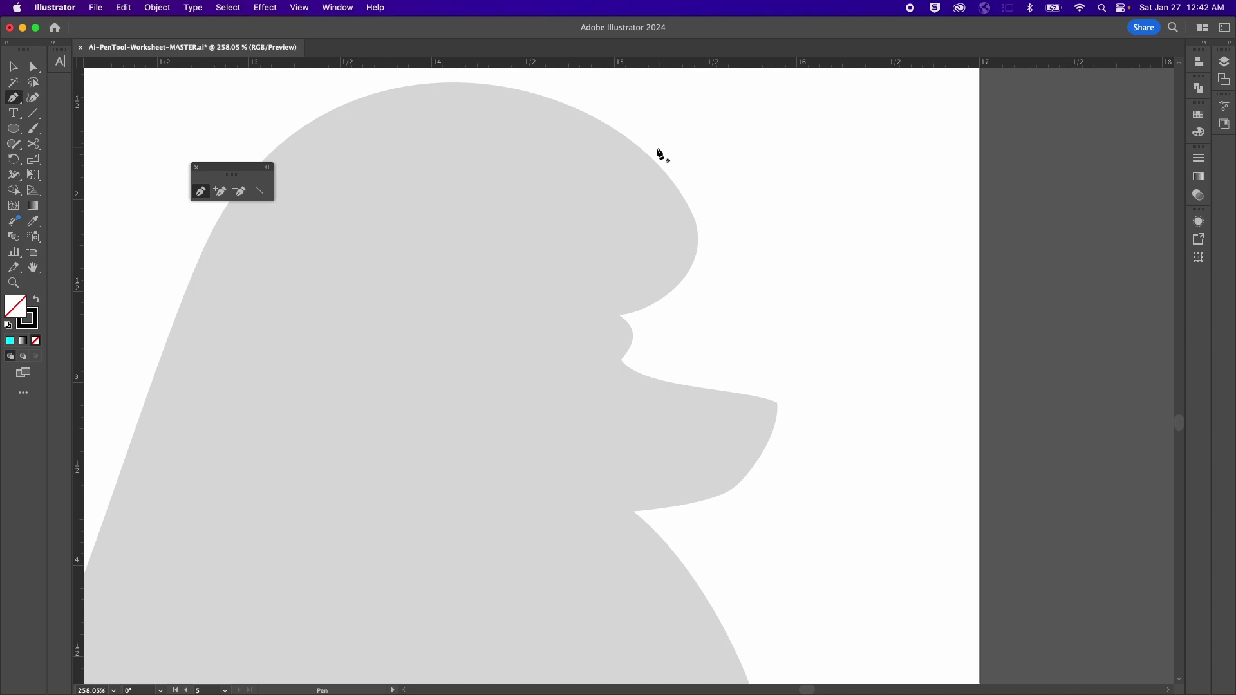
left_click_drag(657, 163, 708, 226)
left_click_drag(620, 315, 522, 353)
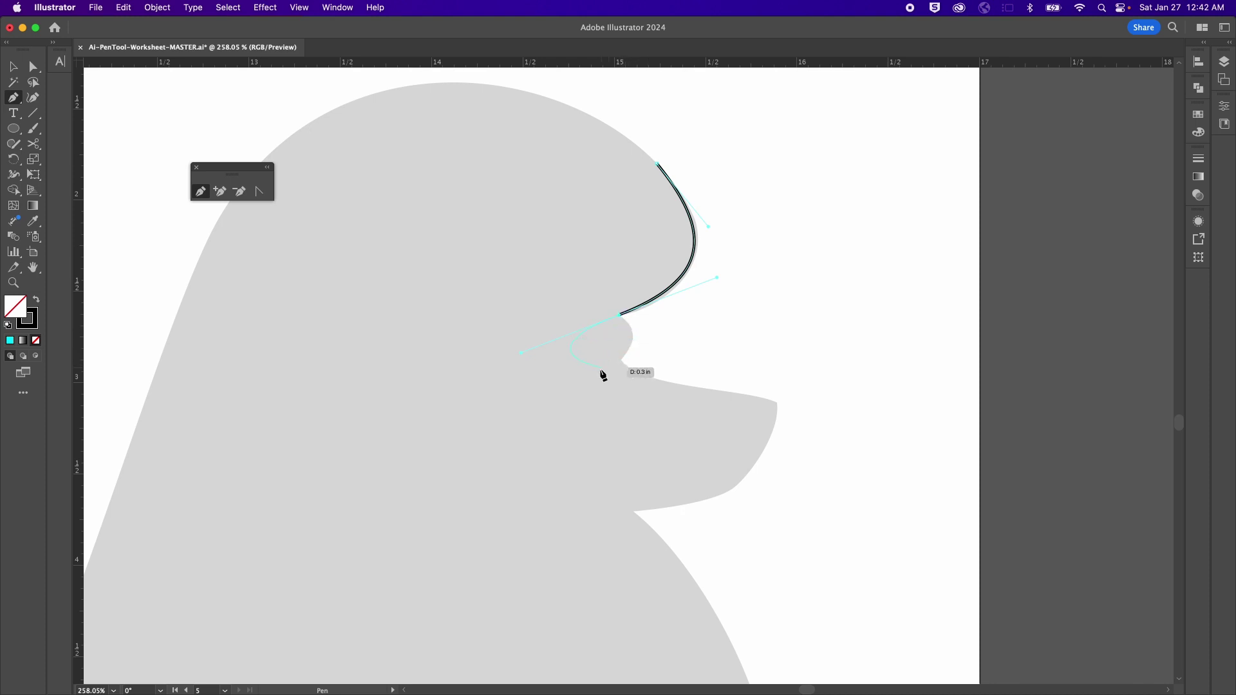
- Continue the path past the eye bump and around the muzzle to the throat with curved segments, and deselect it
left_click_drag(621, 361, 615, 377)
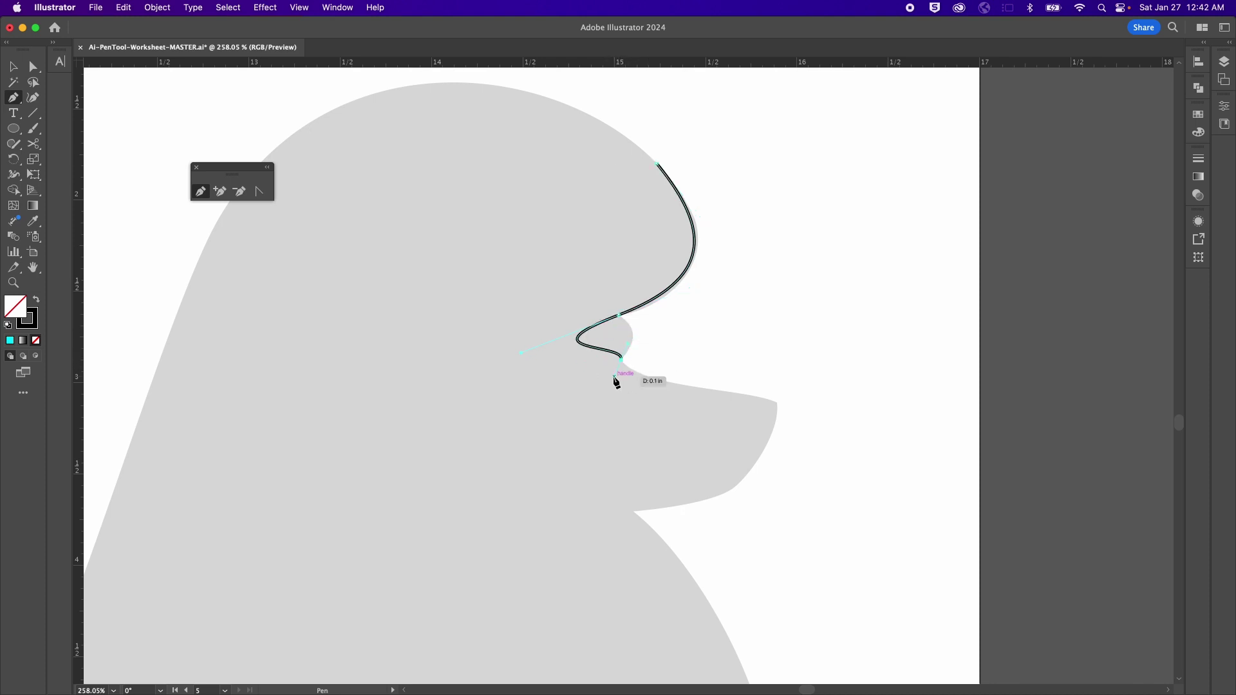
left_click_drag(777, 402, 789, 423)
left_click_drag(732, 492, 700, 507)
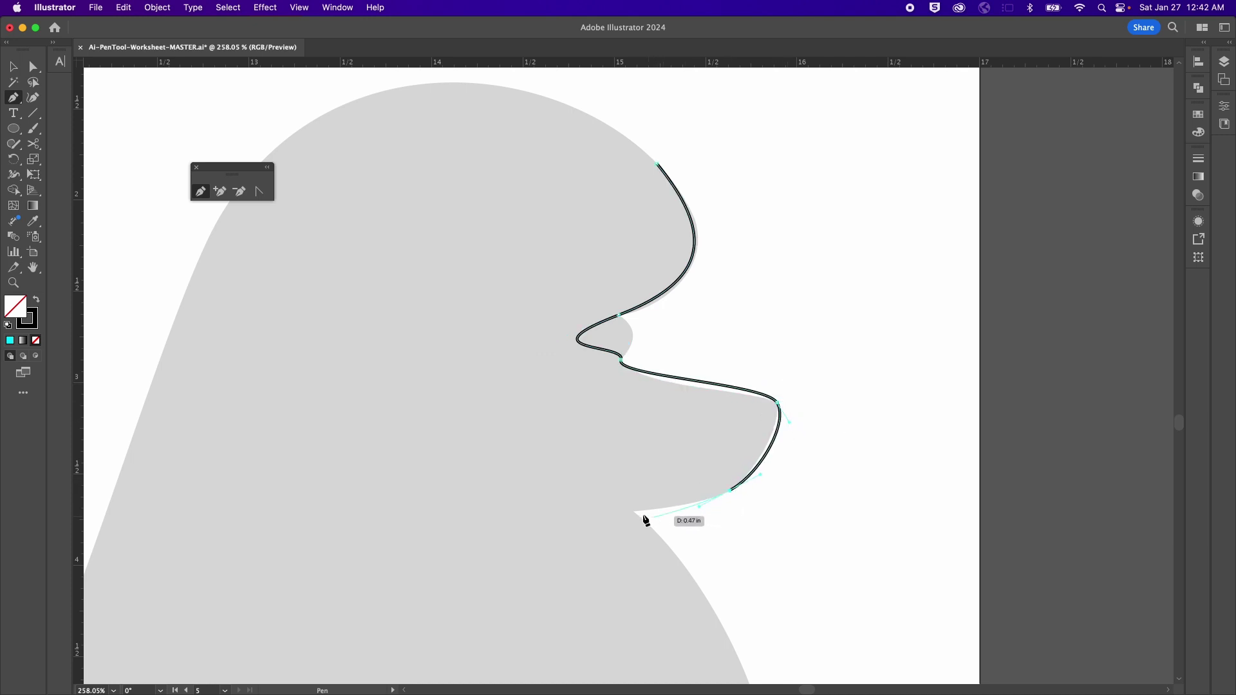
left_click(634, 512)
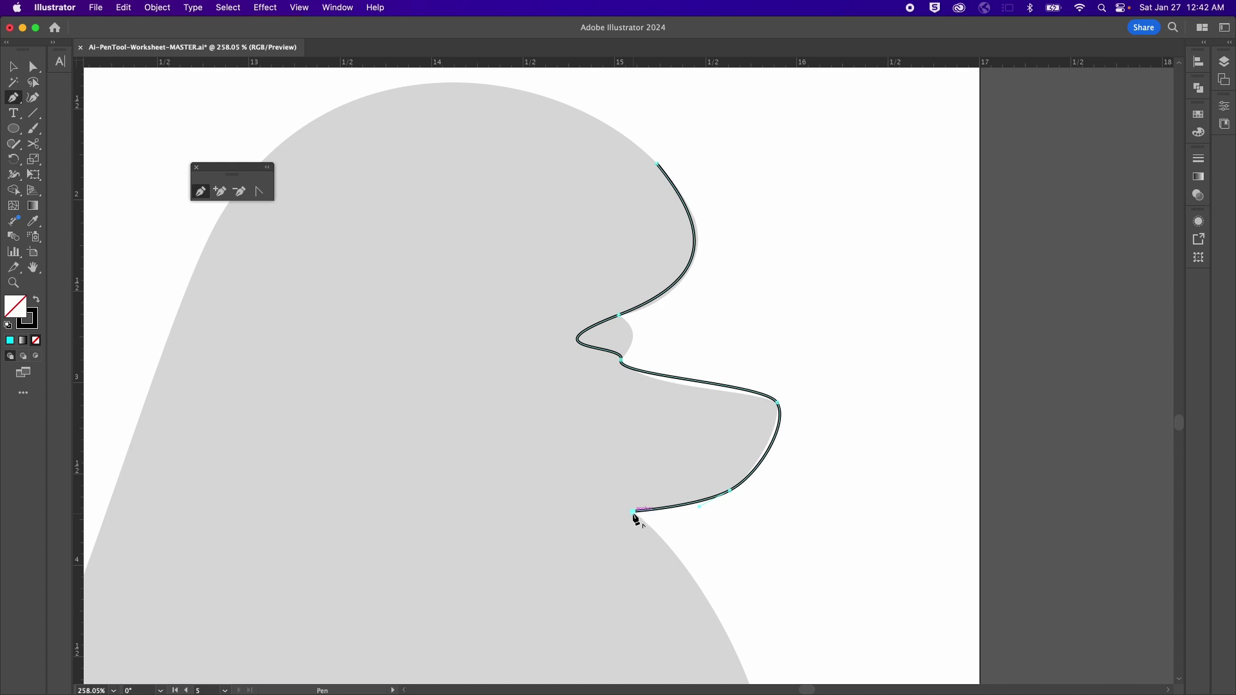
key("a")
left_click(682, 456)
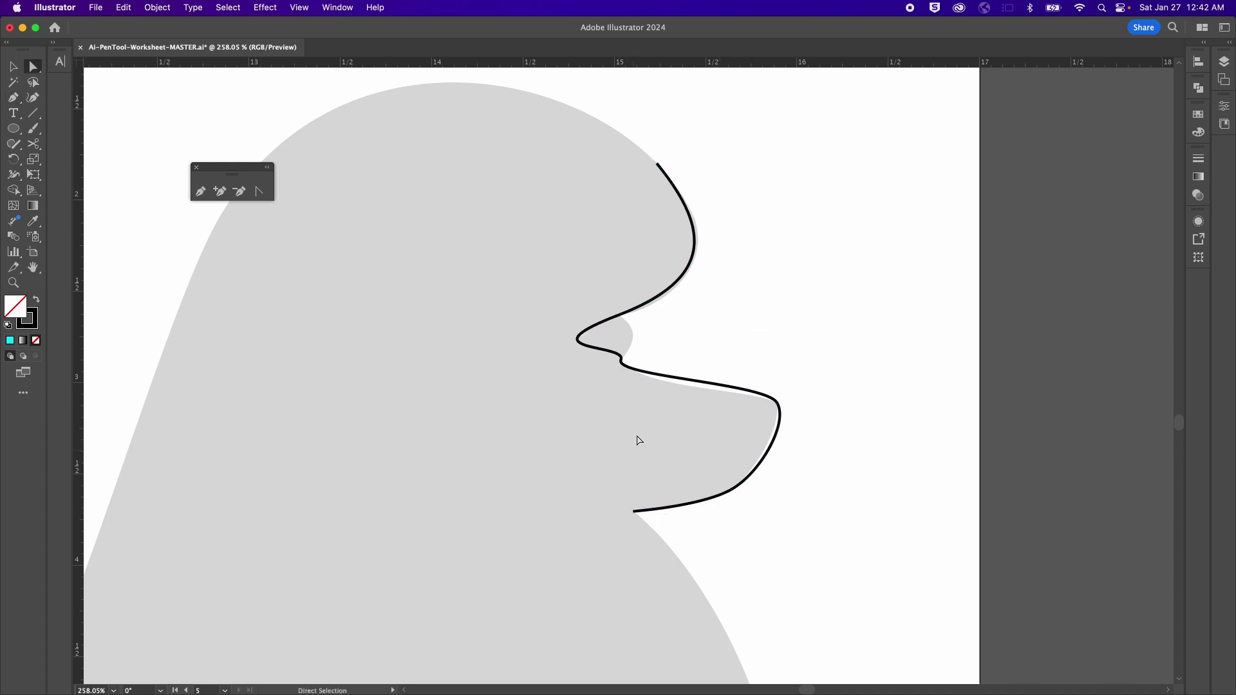
- Fit the head fur curve with the upper handle at the notch, and break the lower handle outward to follow the eye bump
left_click(620, 316)
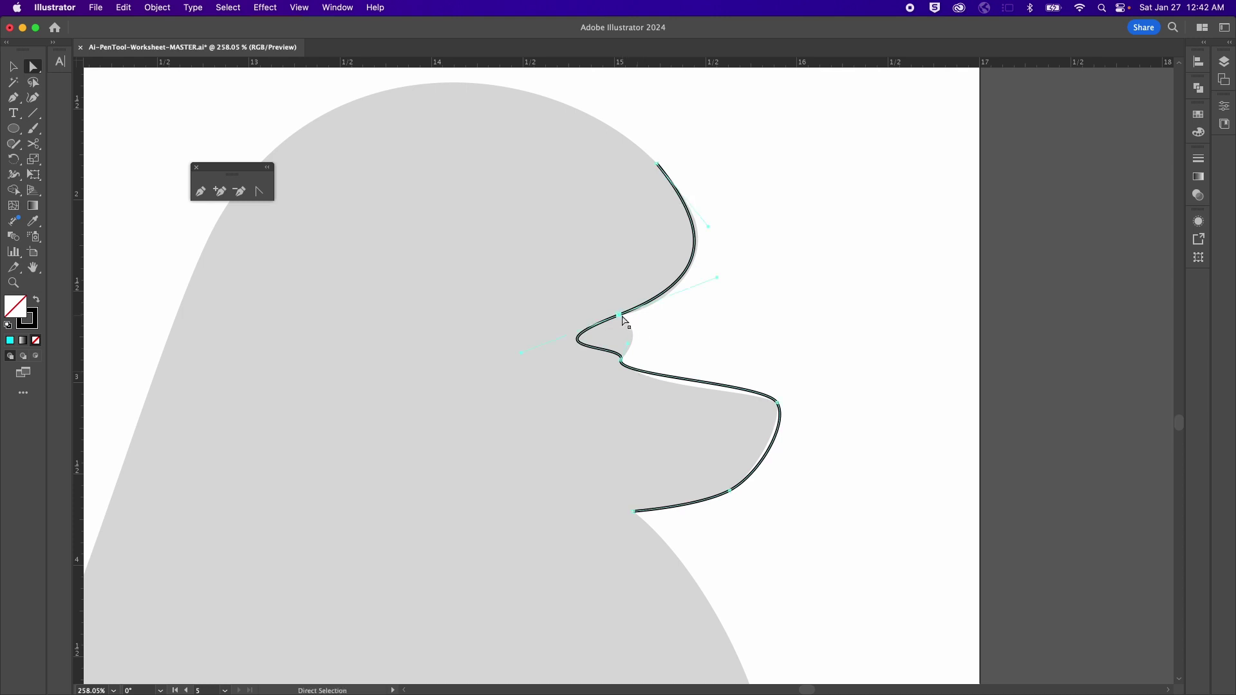
left_click(721, 284)
left_click_drag(721, 284, 721, 288)
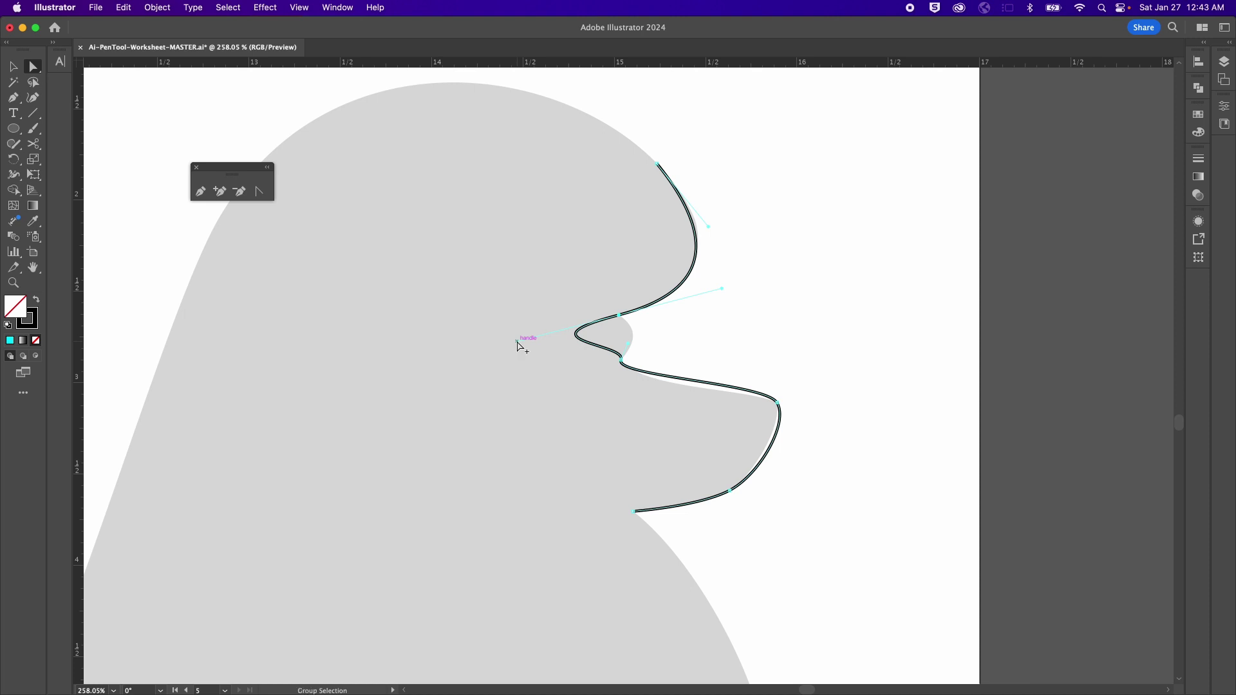
left_click_drag(517, 342, 637, 358)
- Refine the handles along the muzzle's bridge, nose and chin to fit the silhouette, and deselect the path
left_click(778, 403)
left_click_drag(767, 386, 760, 389)
left_click_drag(617, 381, 658, 397)
left_click_drag(797, 419, 786, 415)
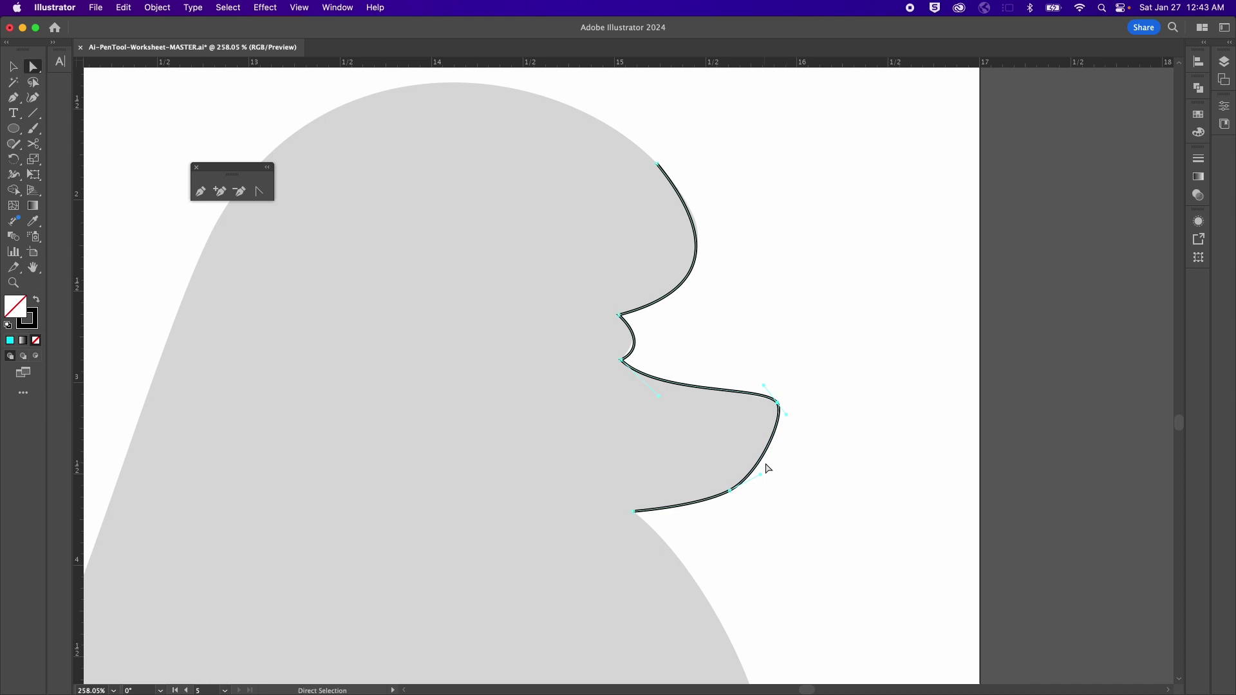
left_click_drag(761, 476, 765, 470)
left_click(783, 524)
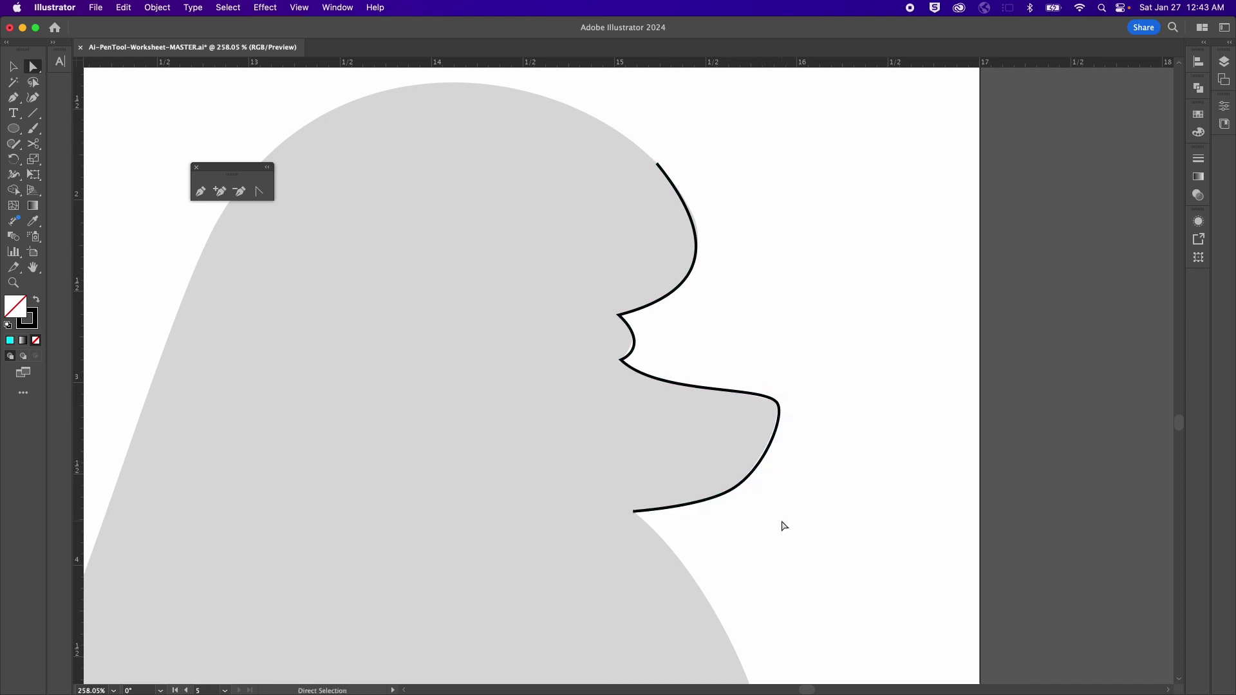
key("super+0")
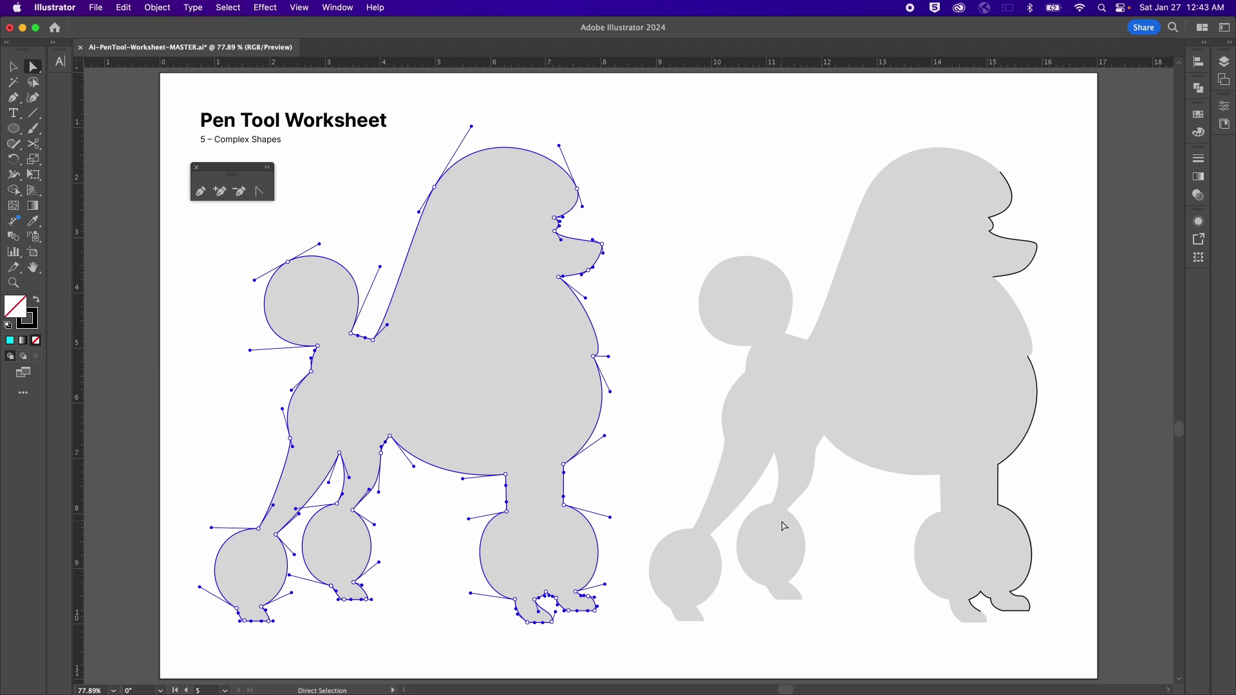